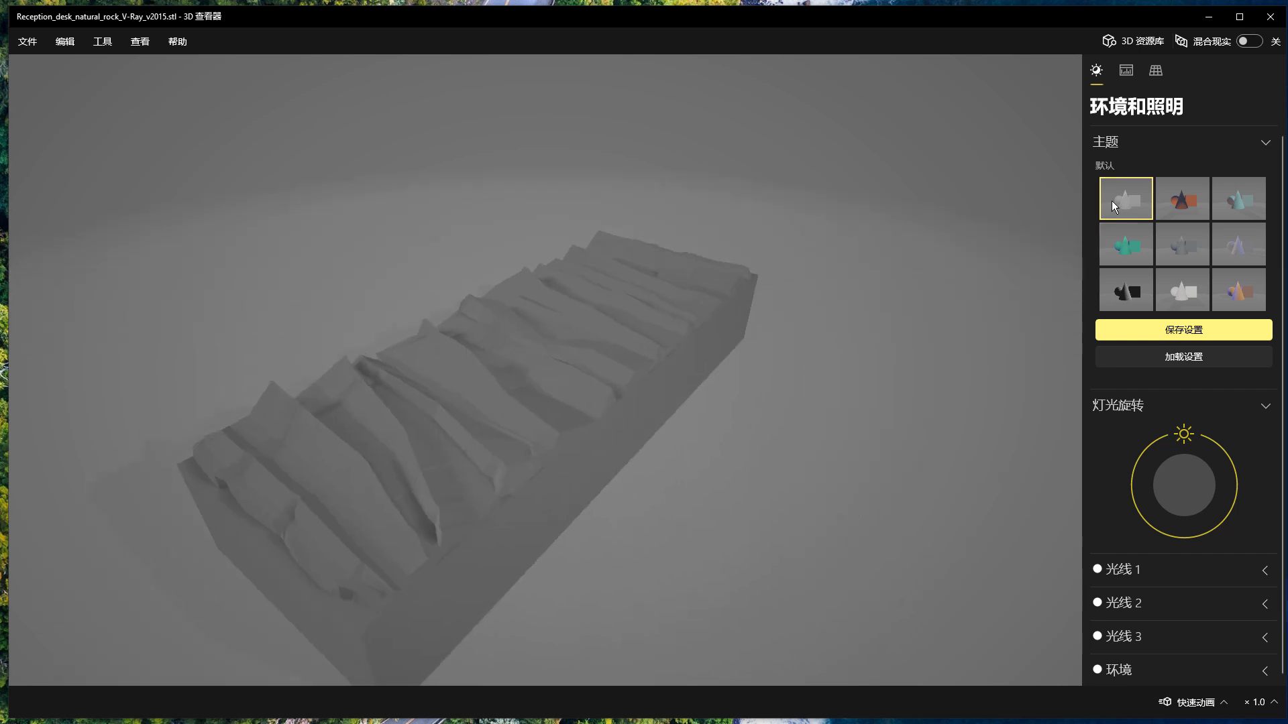
Step: Preview the reception desk STL model under several environment and lighting themes from different angles
left_click(1177, 202)
left_click_drag(790, 371, 1029, 333)
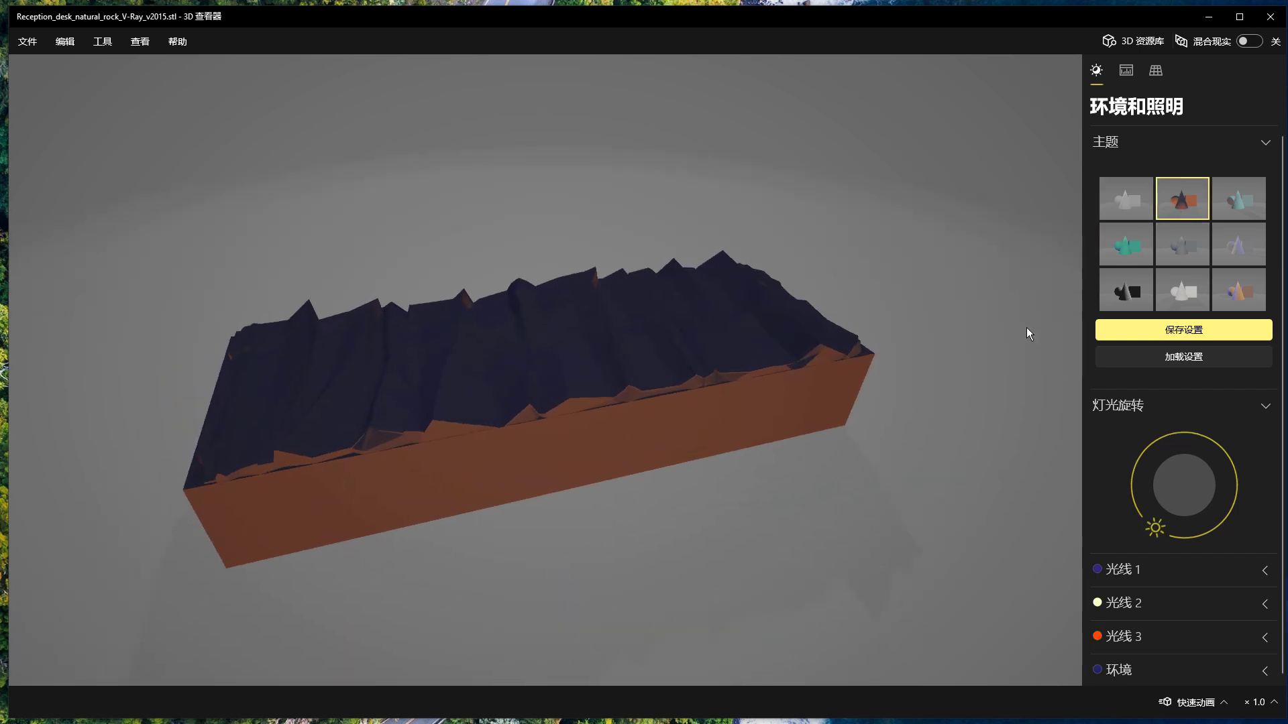
left_click(1238, 205)
left_click(1228, 248)
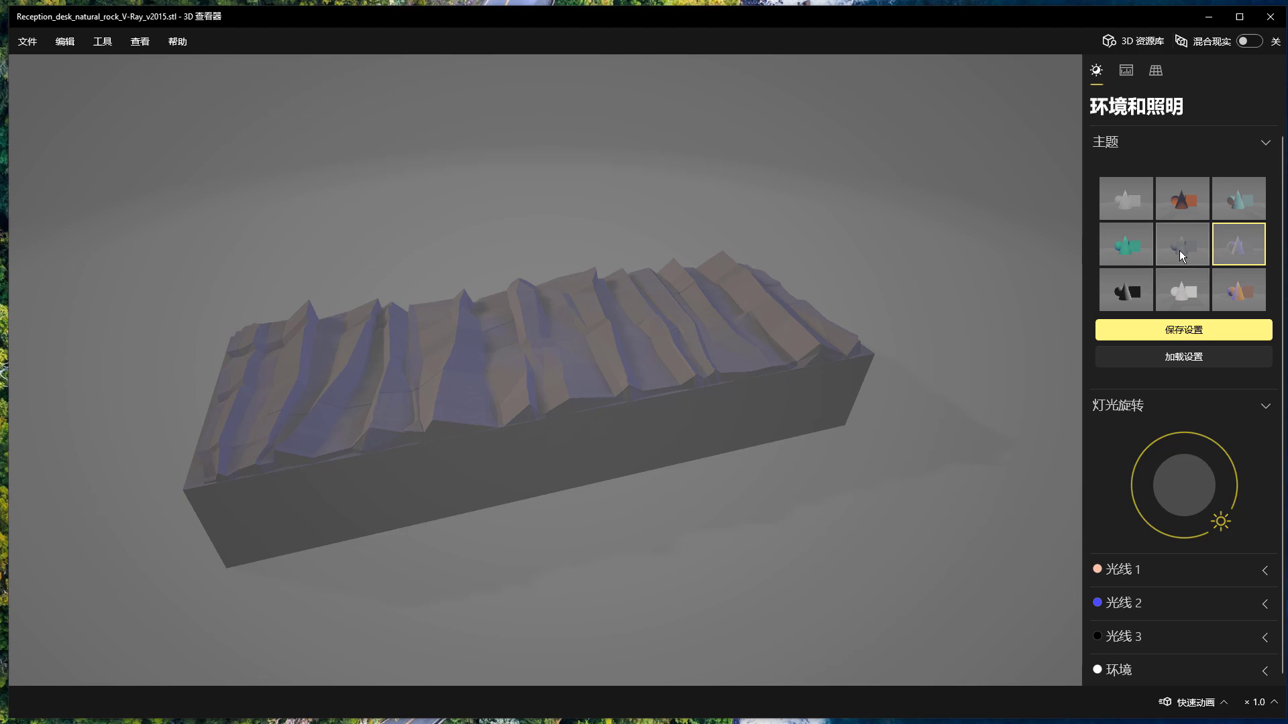
left_click(1179, 251)
left_click(1113, 249)
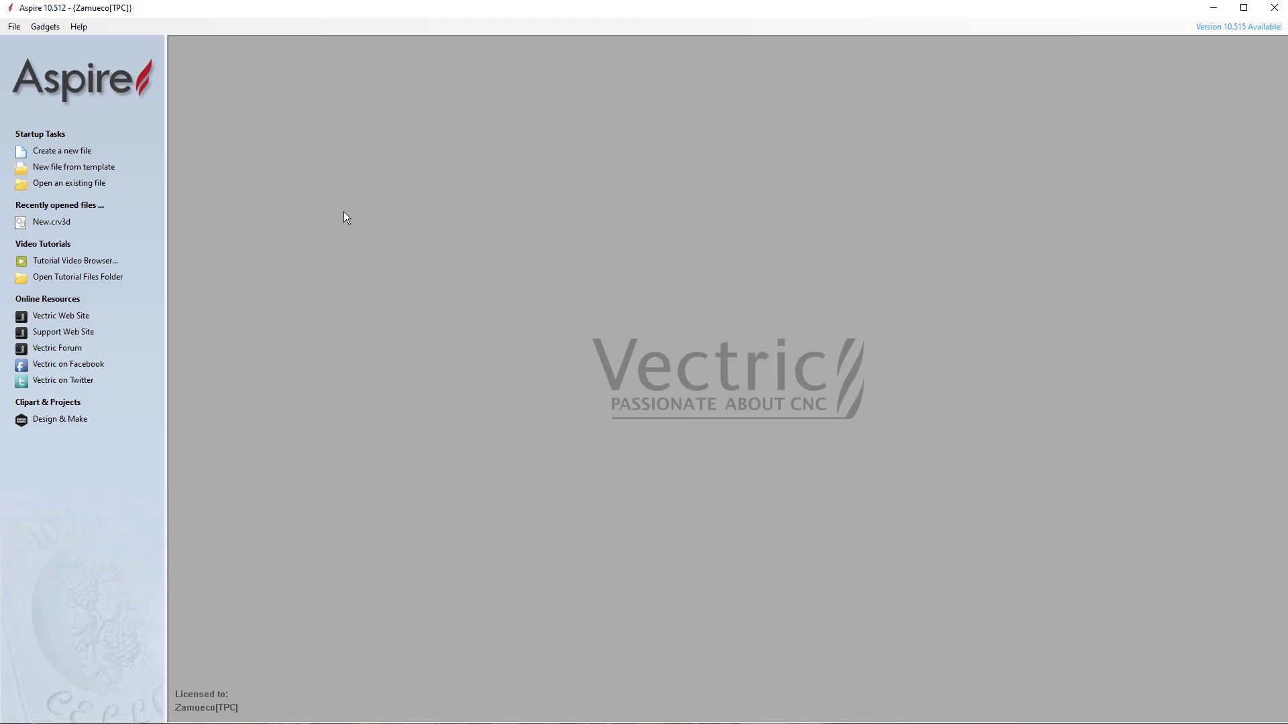
Step: Switch to Aspire and create a single-sided job 1100 mm wide, 3000 mm high and 200 mm thick
left_click(59, 150)
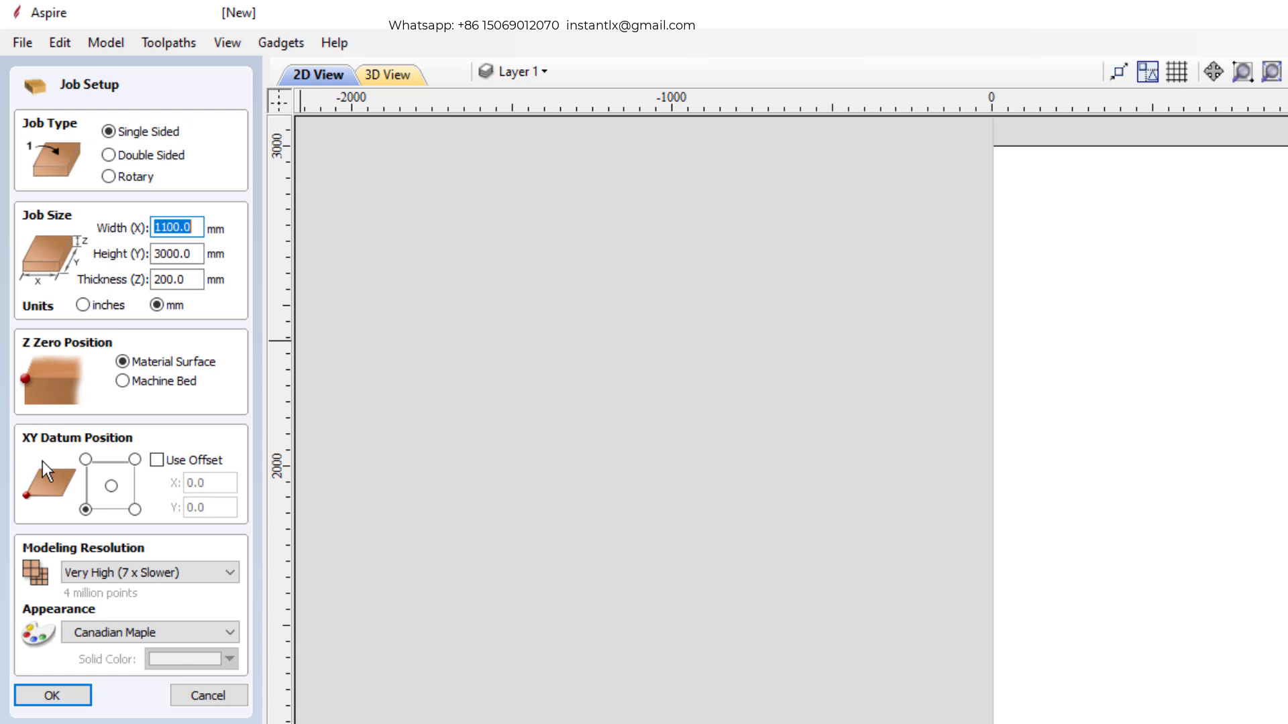
left_click(52, 699)
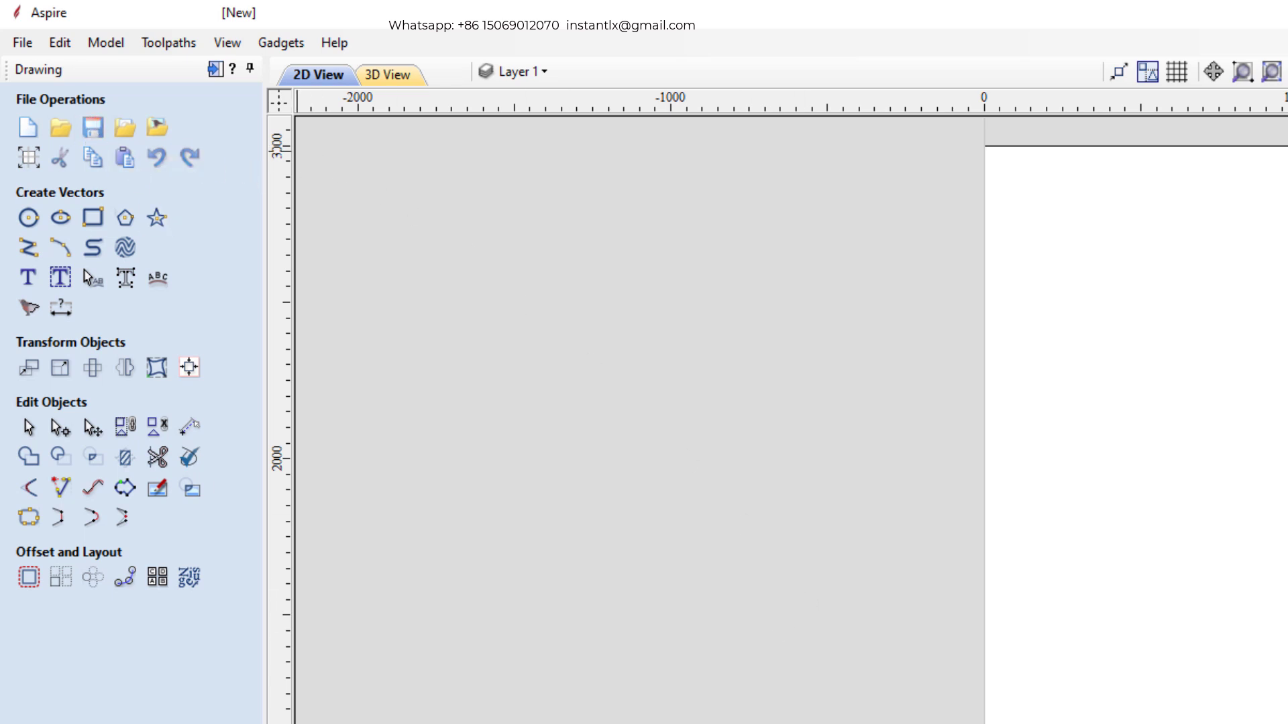
Step: Import the 3D model Reception_desk_natural_rock_V-Ray_v2015.stl into the job
left_click(104, 44)
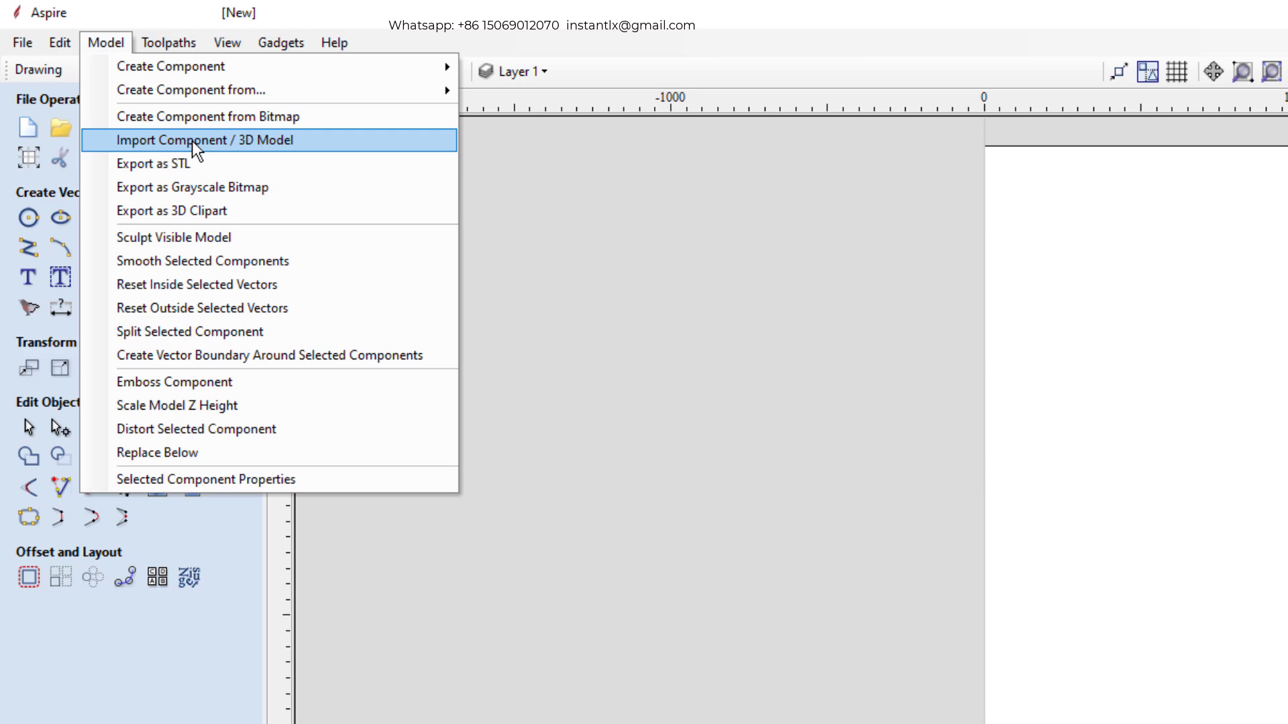
left_click(251, 142)
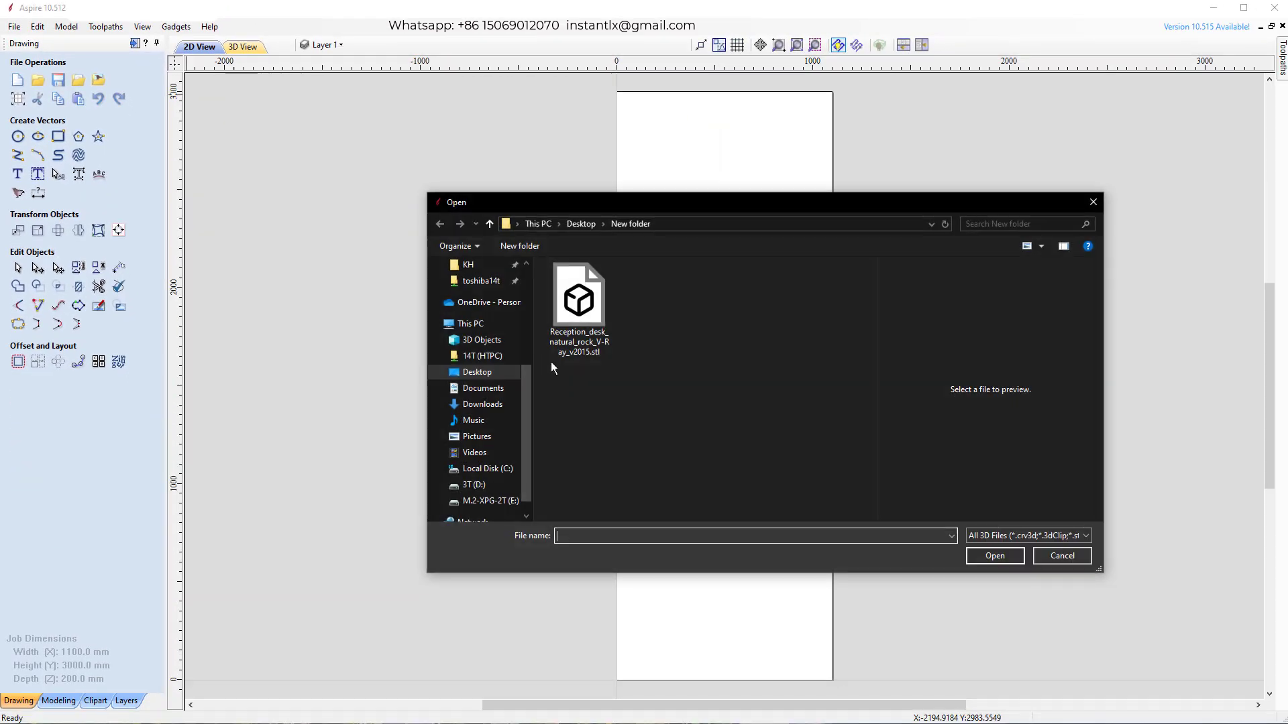
left_click(589, 287)
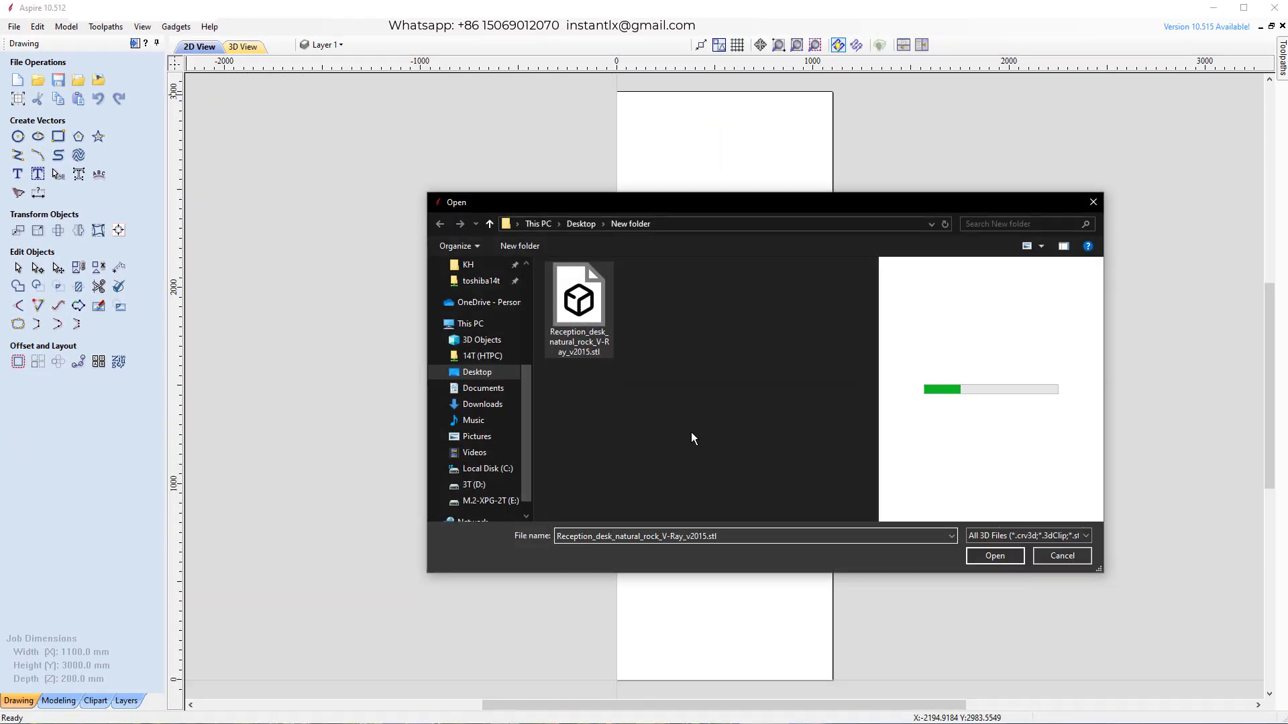
left_click(1003, 562)
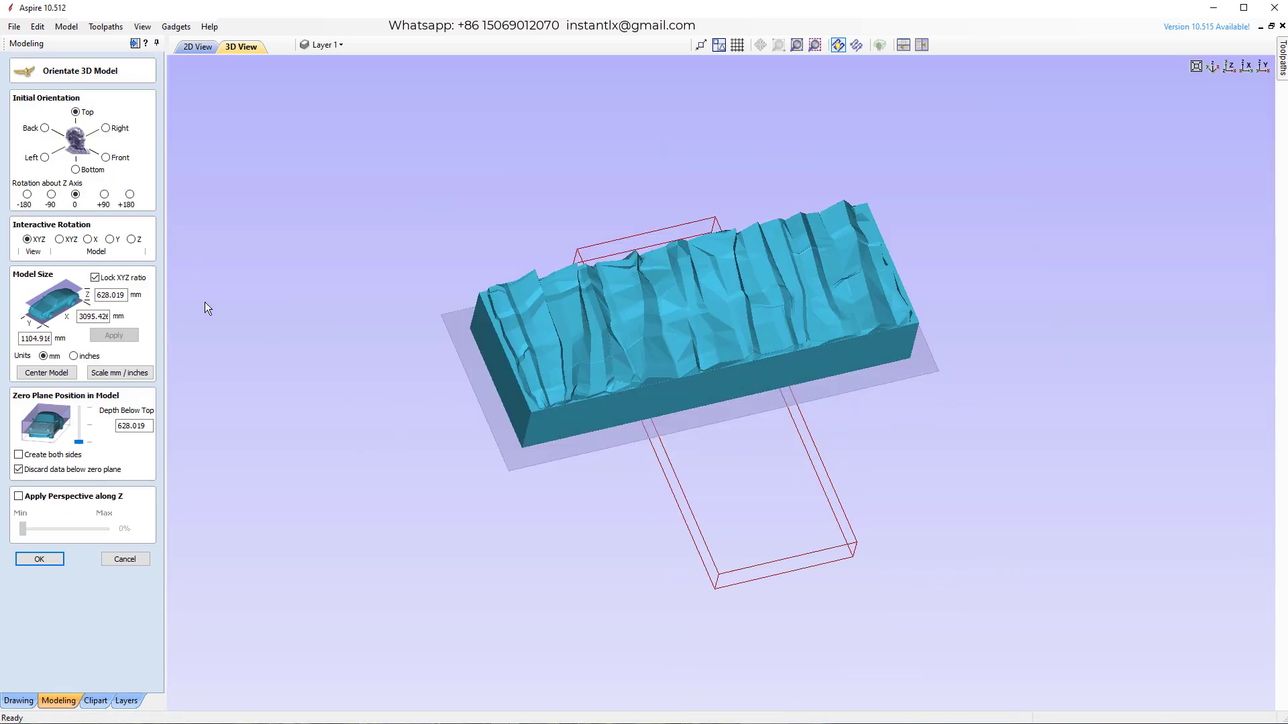
Step: Center the imported rock model in the job and rotate it -90 degrees about the Z axis
left_click(67, 376)
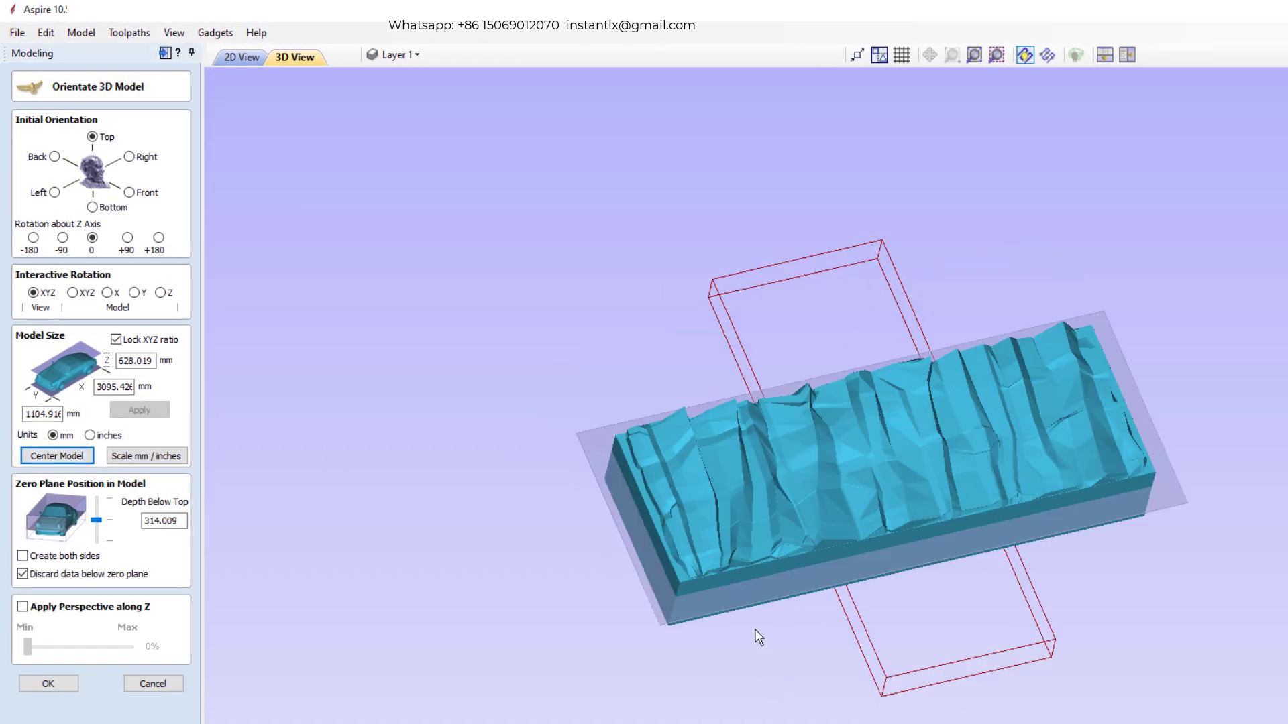
middle_click_drag(755, 629, 690, 662)
left_click_drag(748, 699, 783, 716)
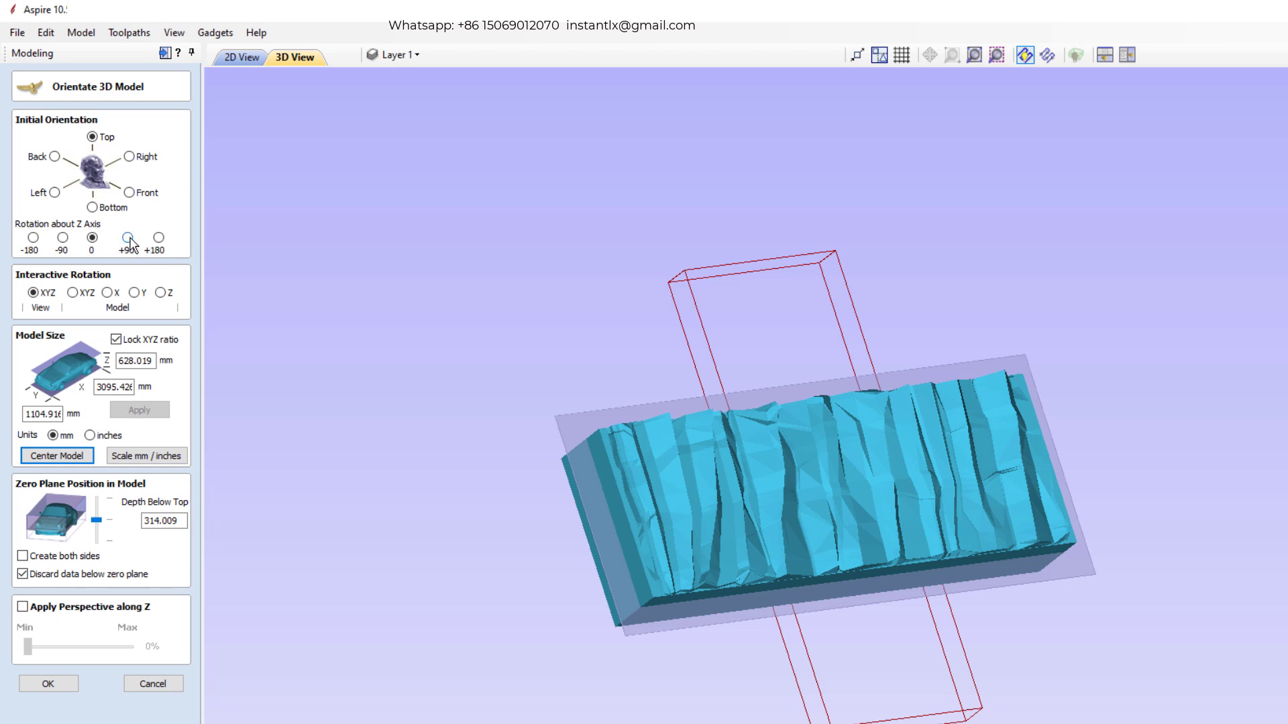
left_click(62, 238)
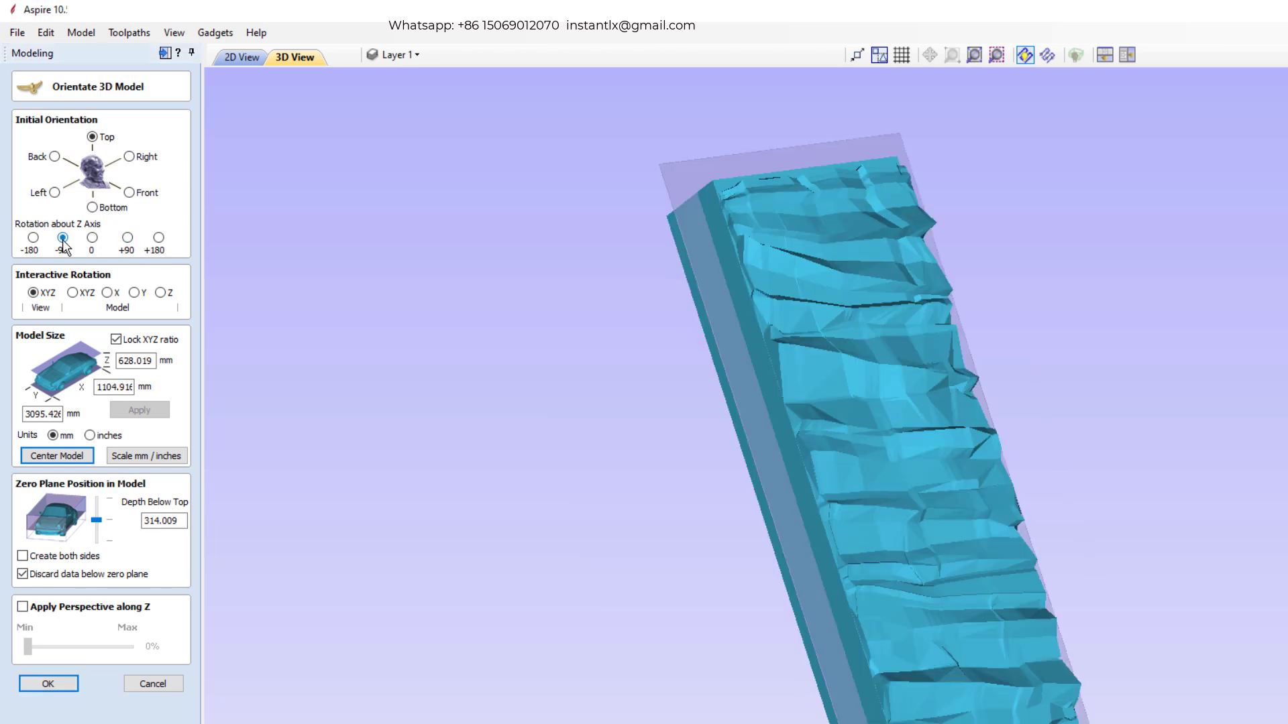
left_click_drag(768, 533, 650, 581)
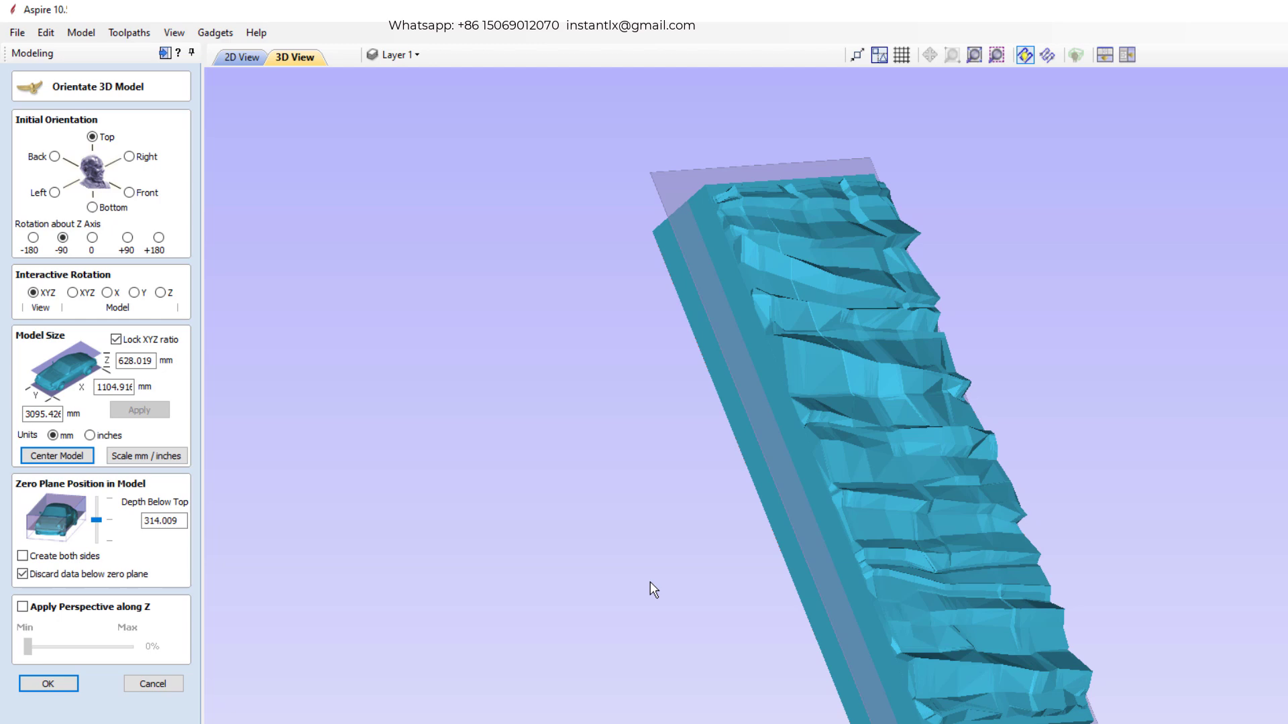
left_click(85, 455)
Step: Raise the model's zero plane to 182.125 mm below the top and accept the model orientation
left_click(126, 363)
left_click_drag(1056, 651, 1008, 490)
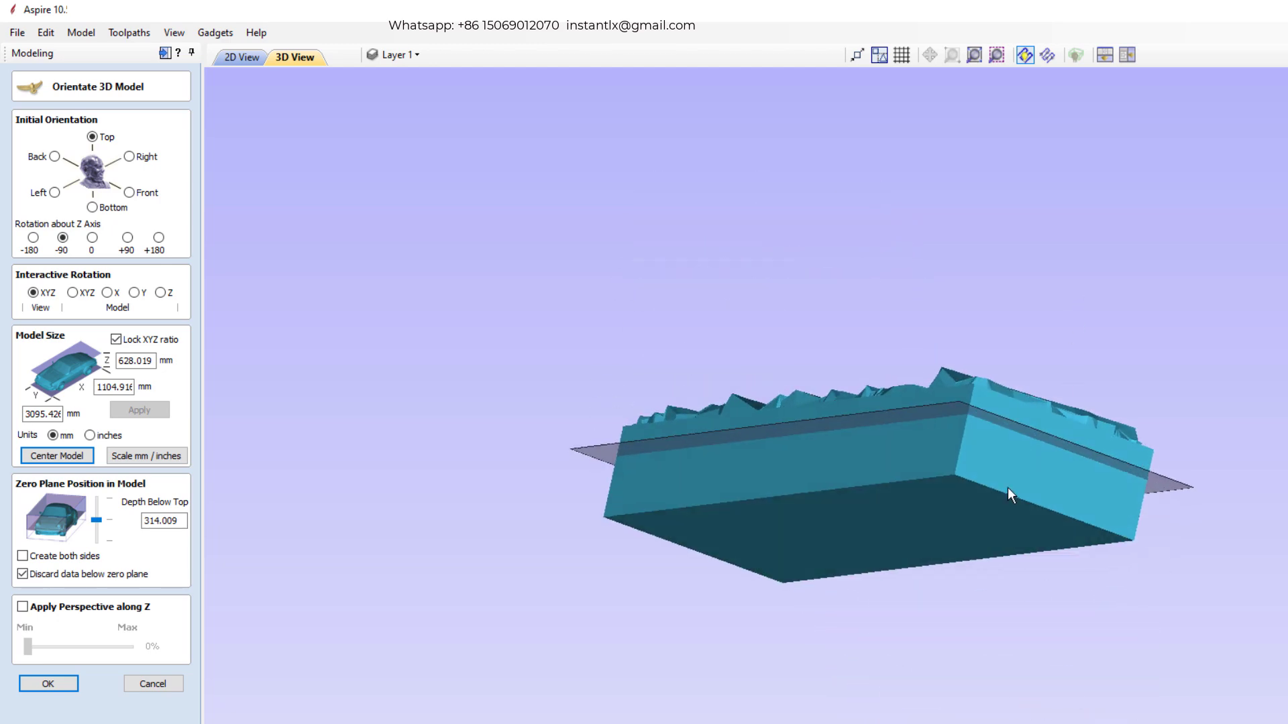
left_click_drag(890, 452, 1220, 486)
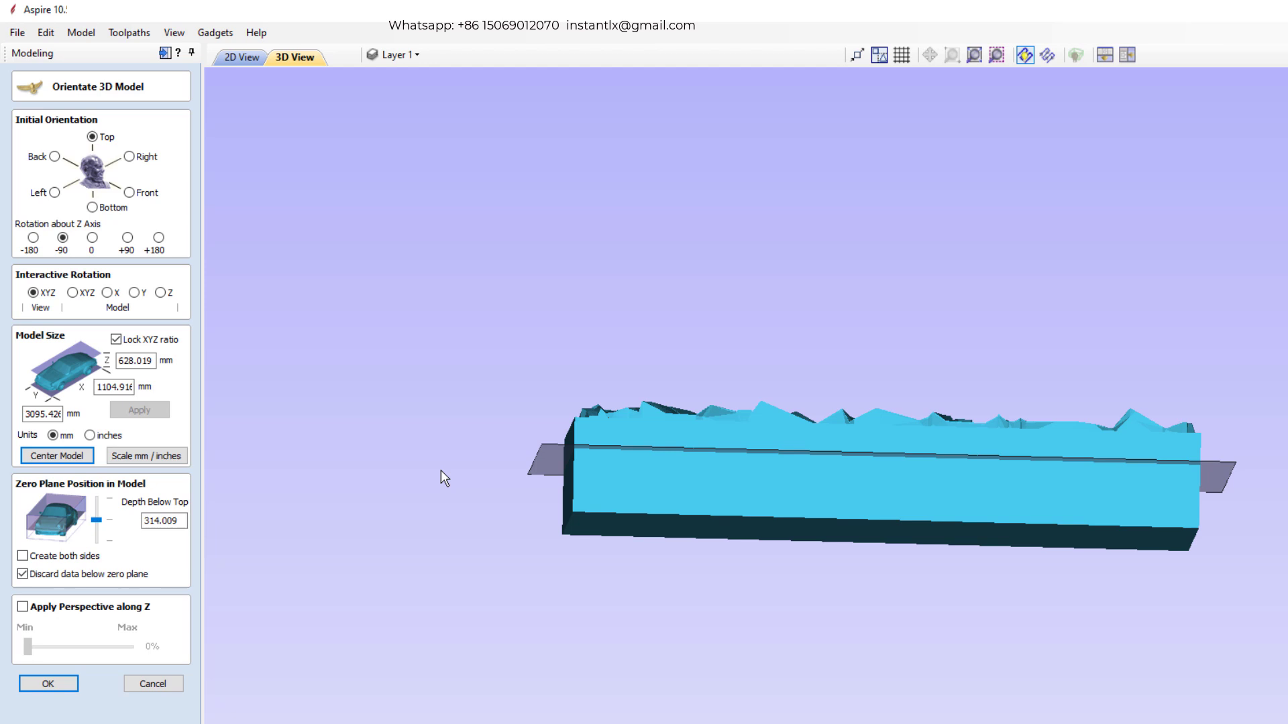
left_click_drag(1145, 446, 1084, 528)
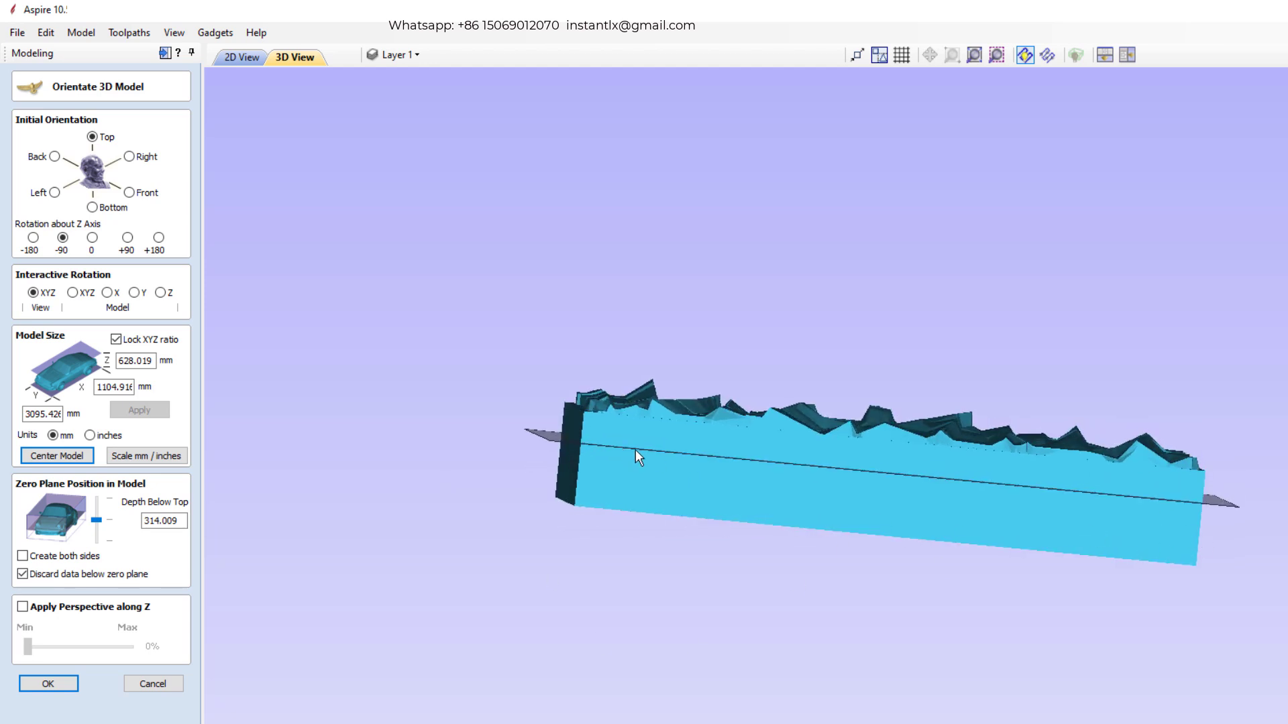
left_click_drag(635, 450, 1137, 562)
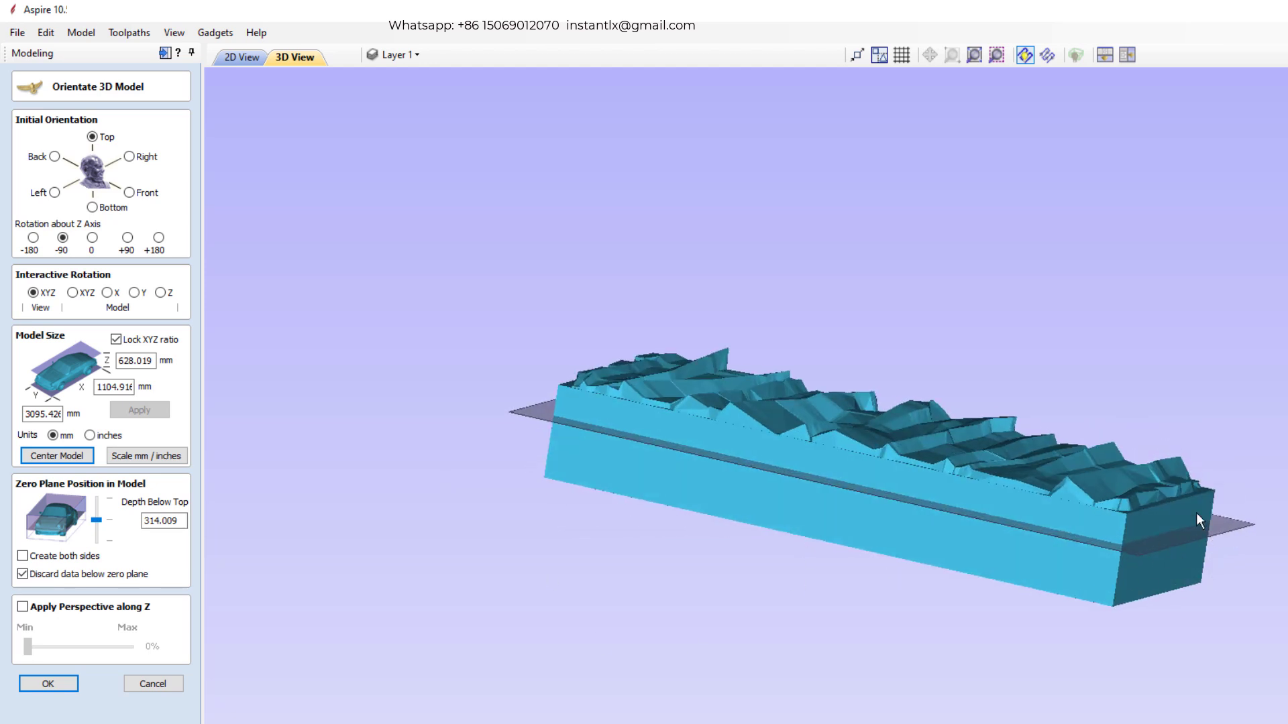
left_click_drag(1196, 513, 877, 526)
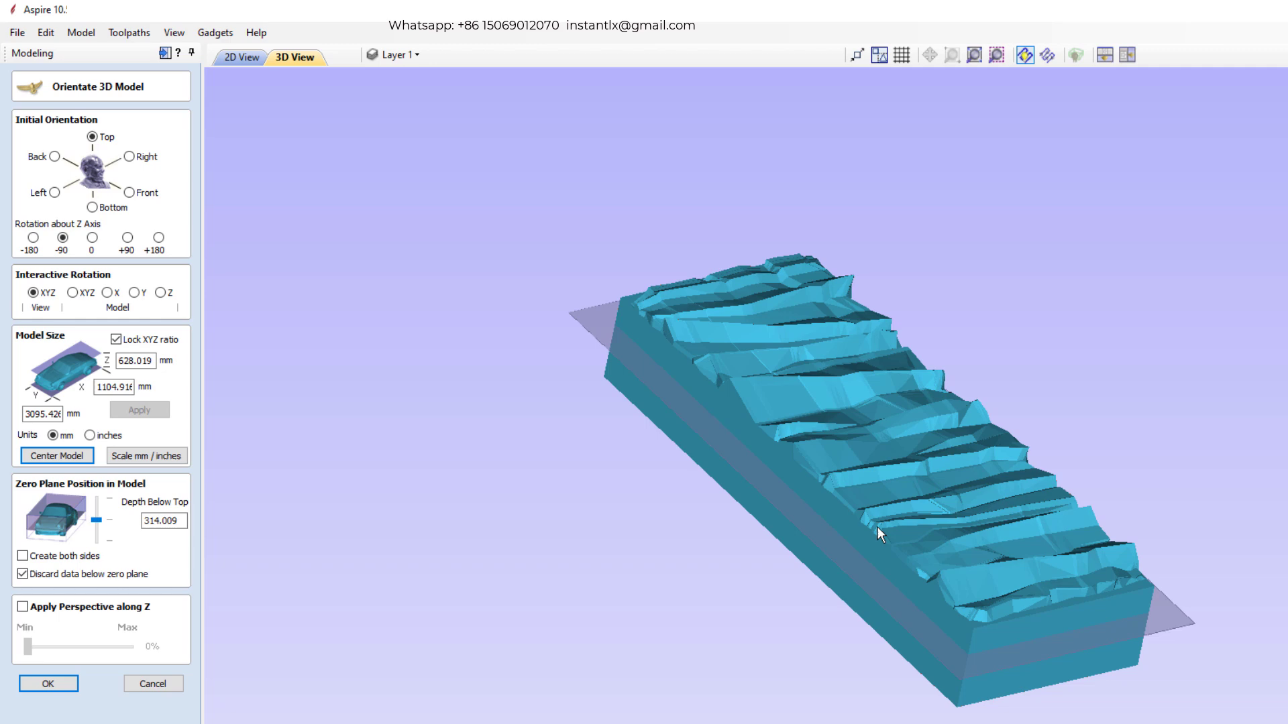
mouse_move(97, 521)
left_mouse_down()
mouse_move(101, 501)
mouse_move(98, 533)
mouse_move(97, 511)
left_mouse_up()
left_click_drag(973, 637, 832, 583)
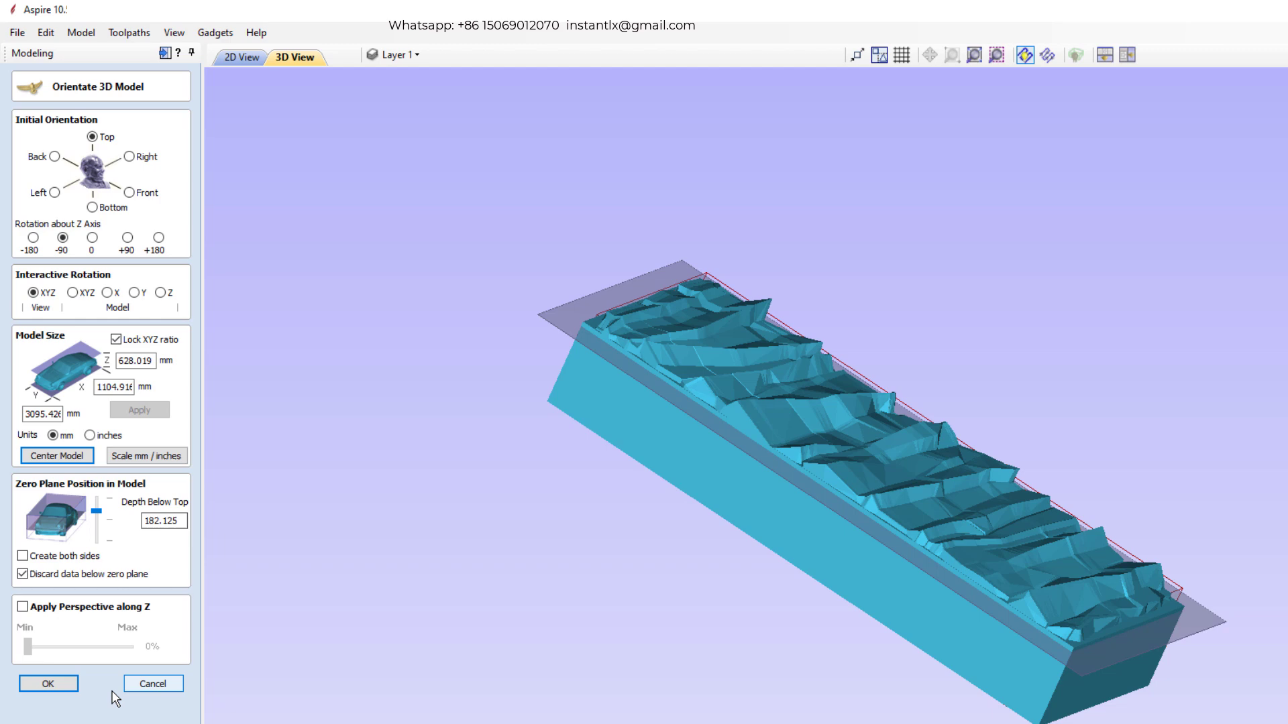
left_click(67, 685)
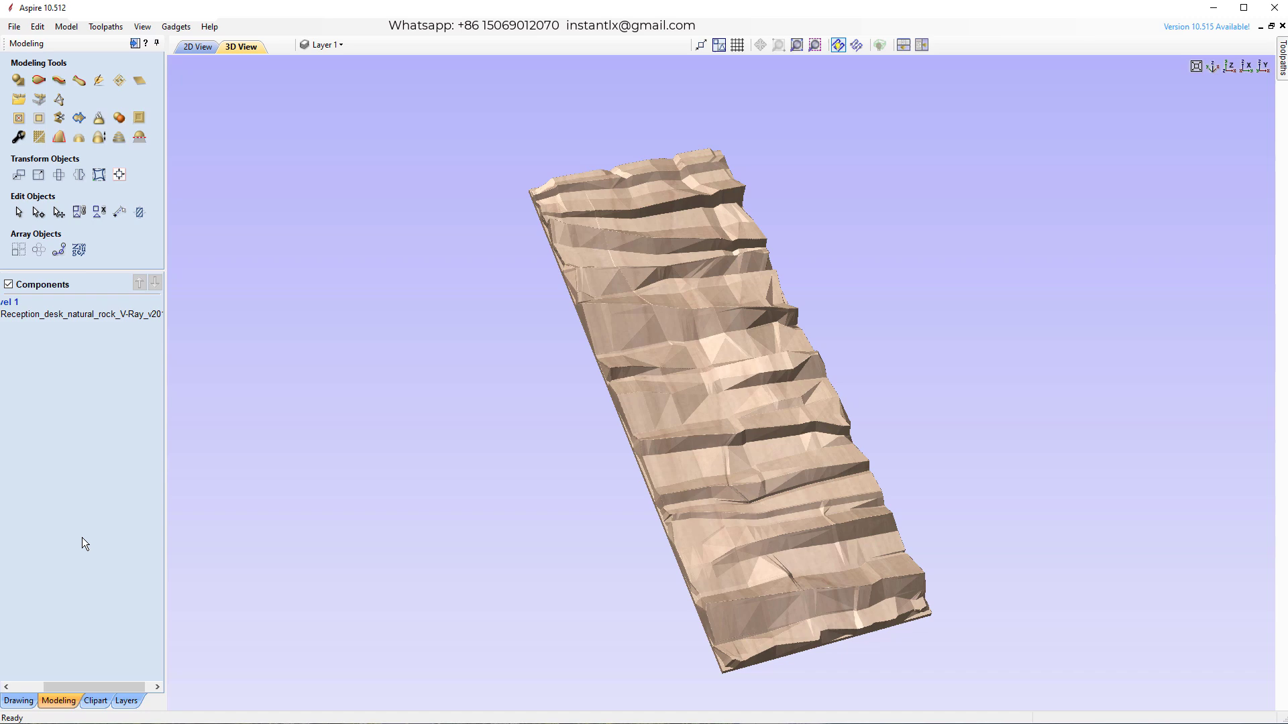
Step: Keep the toolpath commands permanently displayed and view the rock model straight down the Z axis
left_click_drag(783, 323, 803, 239)
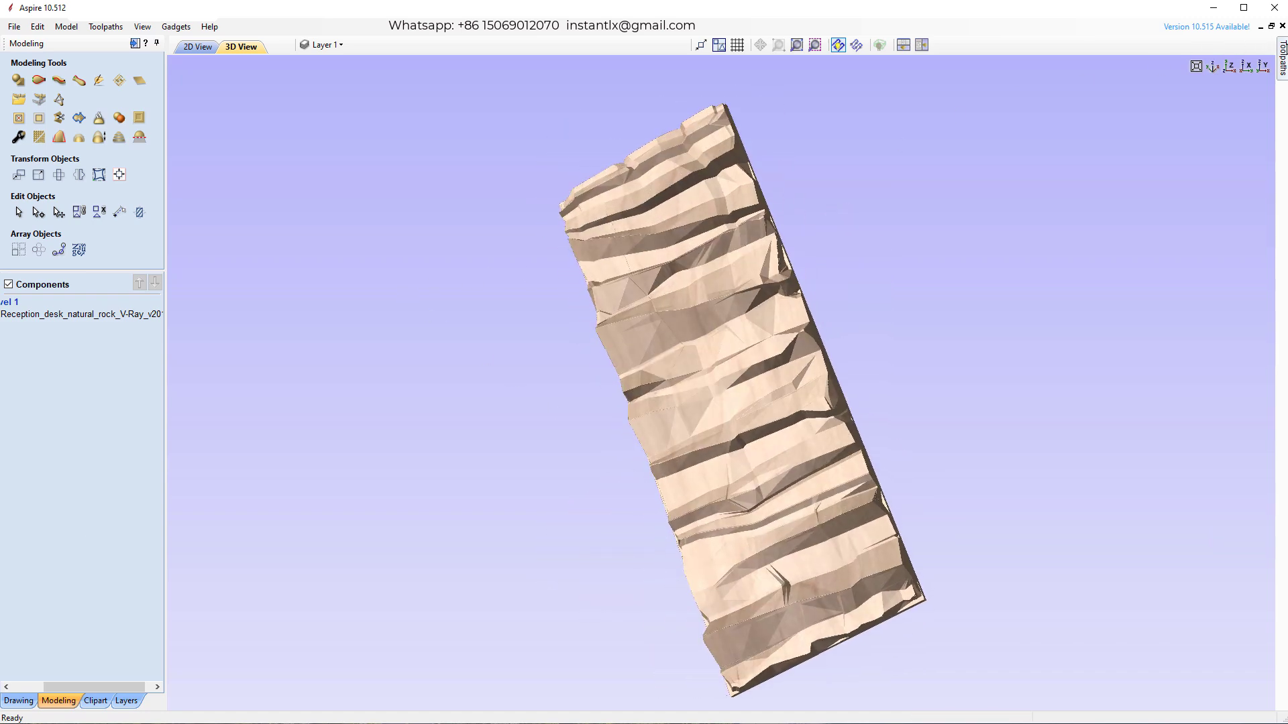
left_click(1283, 59)
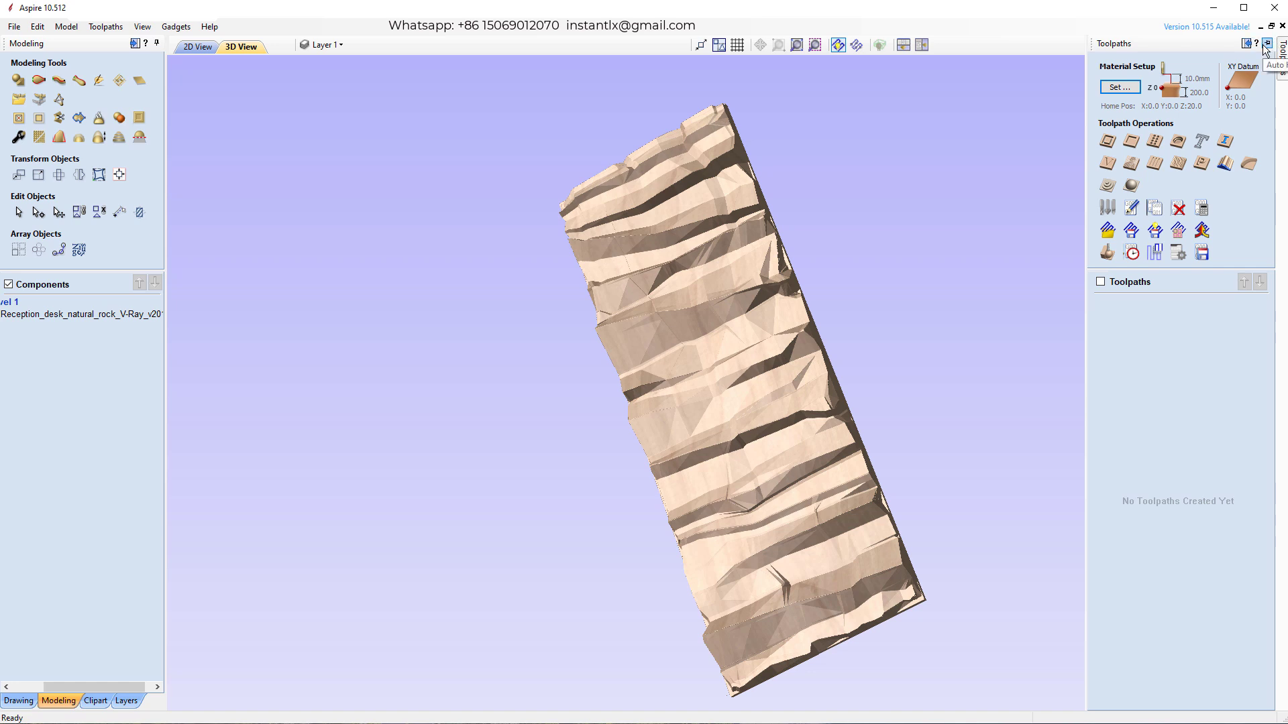
left_click(1265, 44)
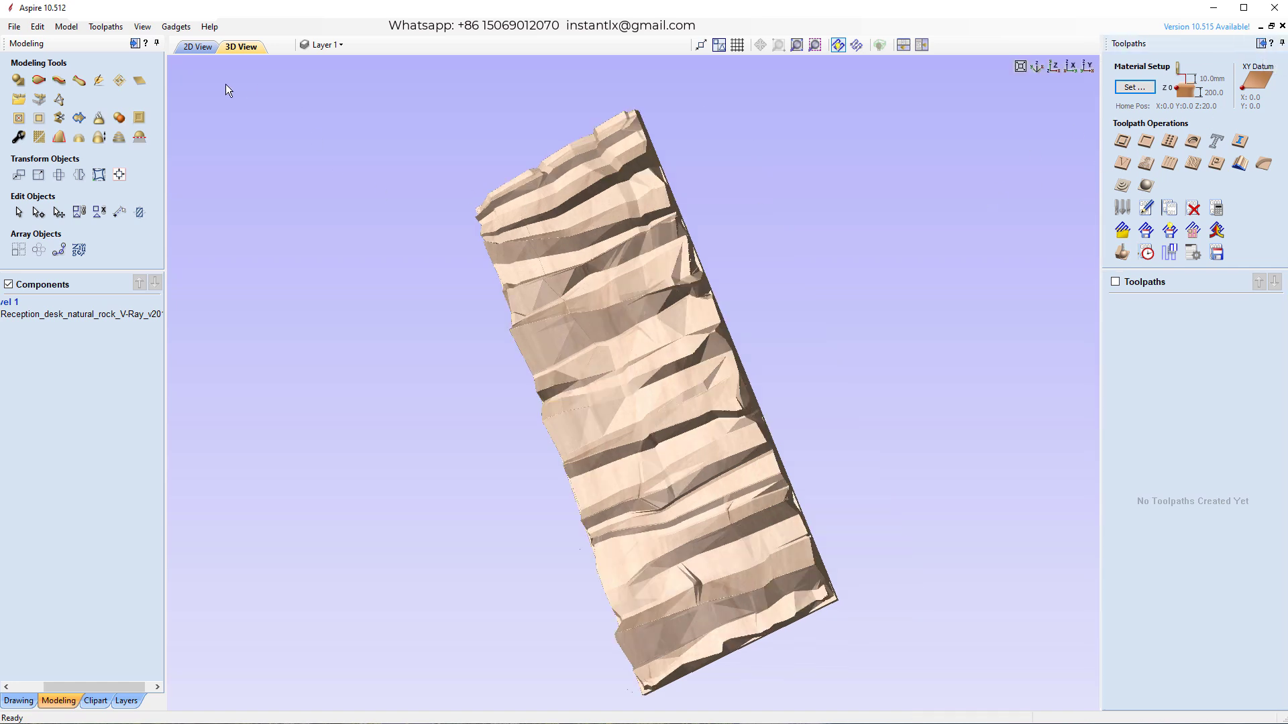
left_click(1056, 68)
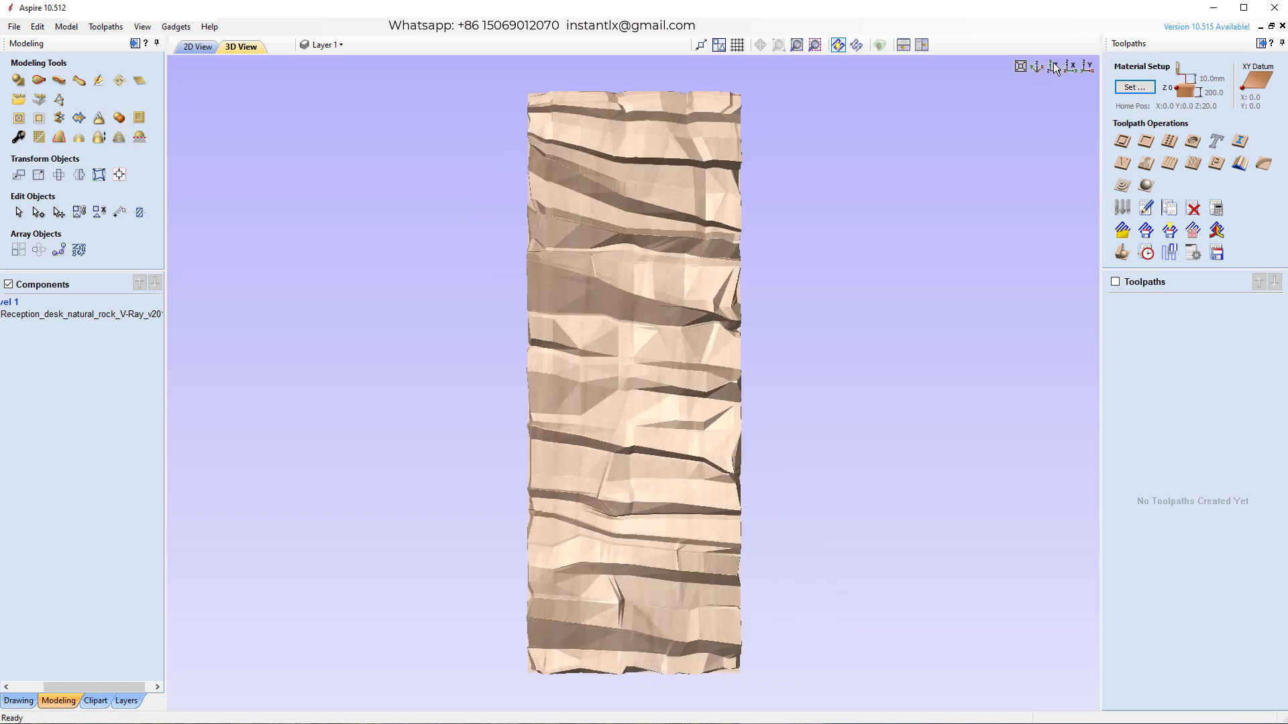
Step: Start a 3D rough machining toolpath, setting the material's rapid clearance (Z1) to 30 mm and plunge gap (Z2) to 10 mm
left_click(1123, 191)
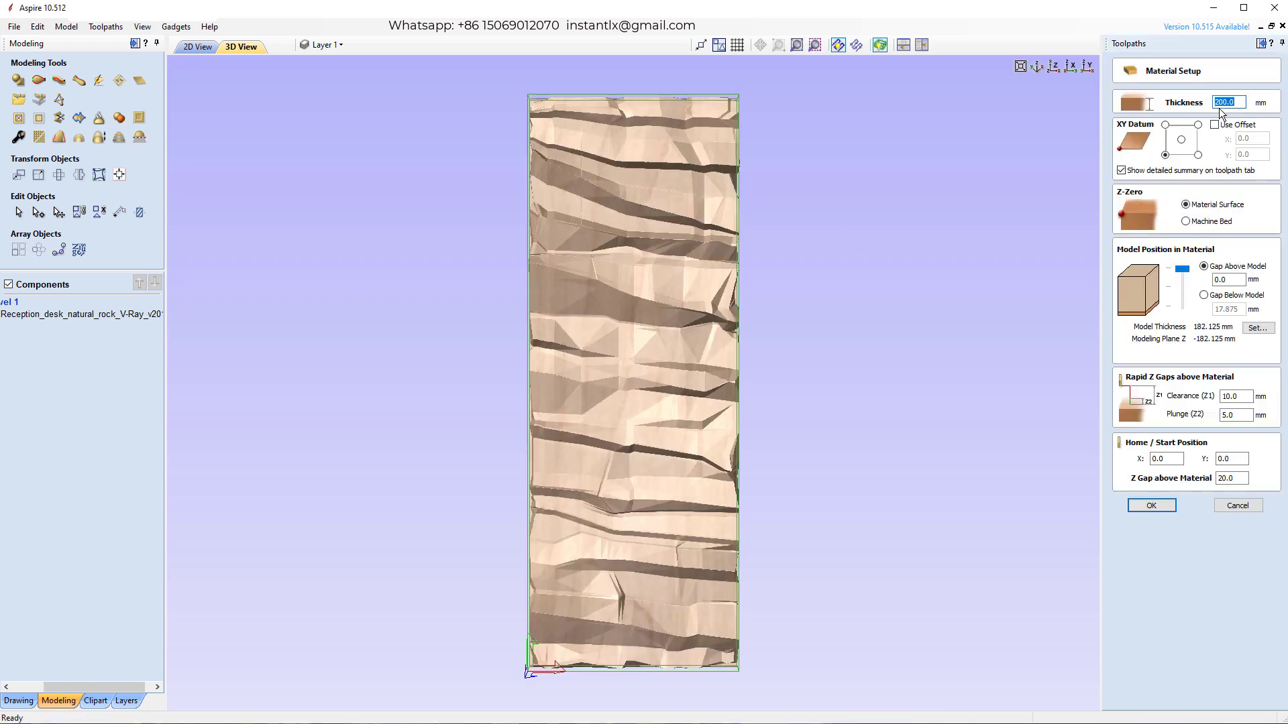
left_click(1247, 395)
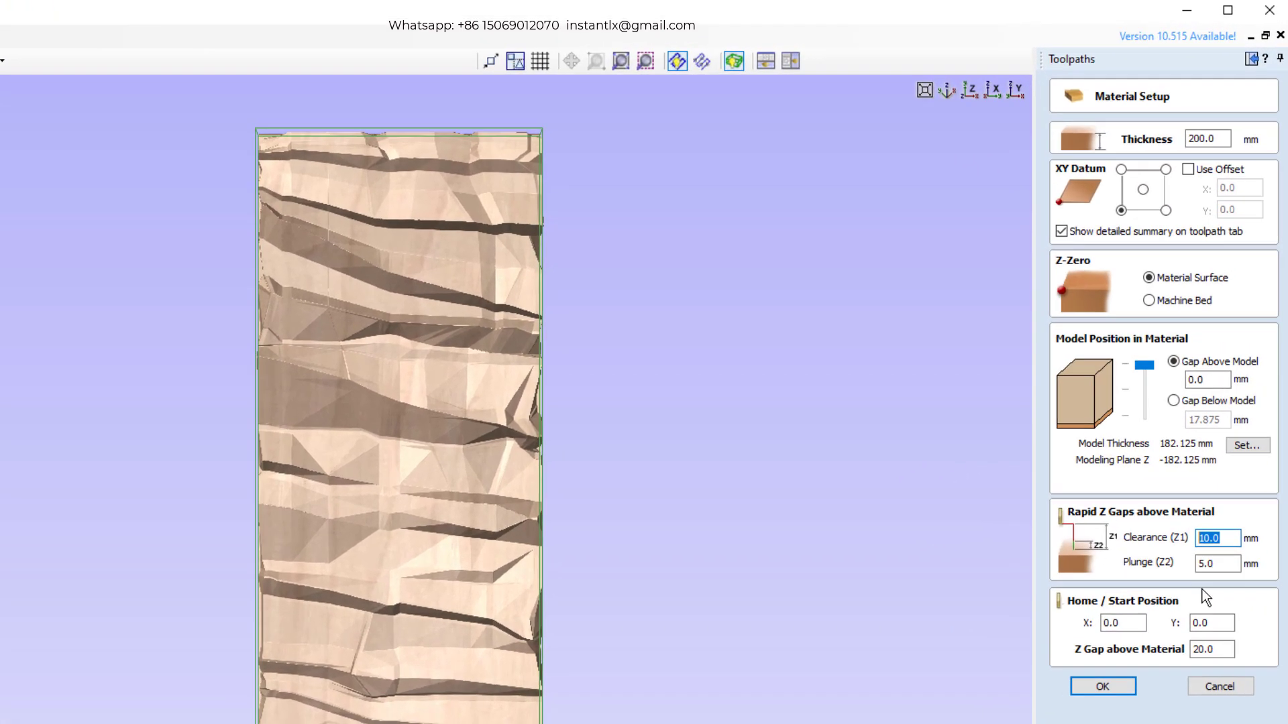
type("30")
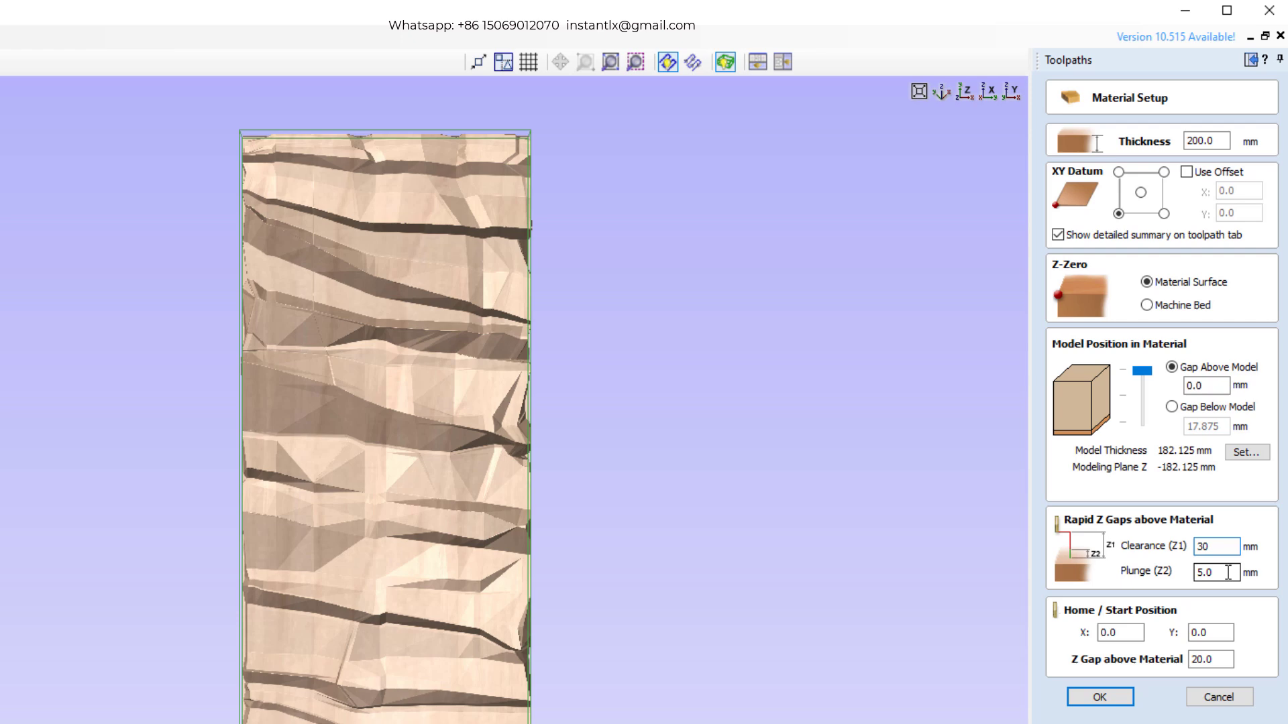
key("Tab")
type("10")
left_click(1100, 698)
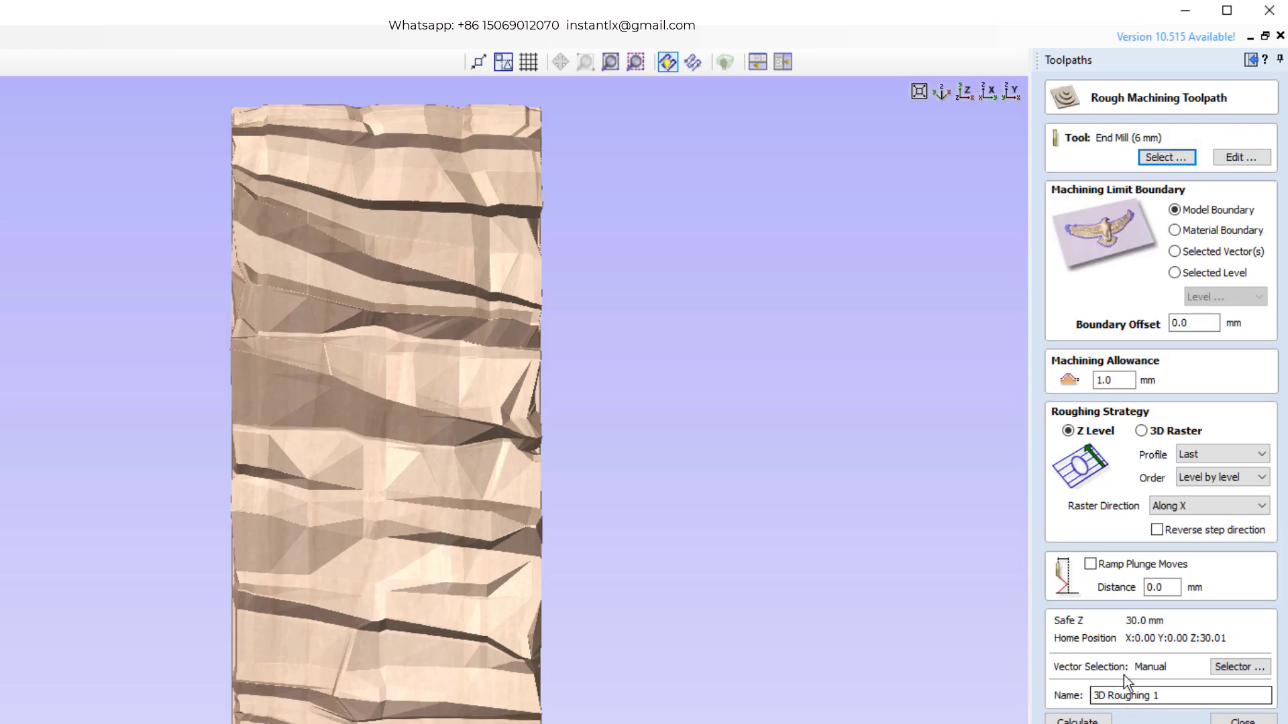
Step: Duplicate the metric 6 mm end mill in the tool database and set the copy's diameter to 12 mm
left_click(1162, 158)
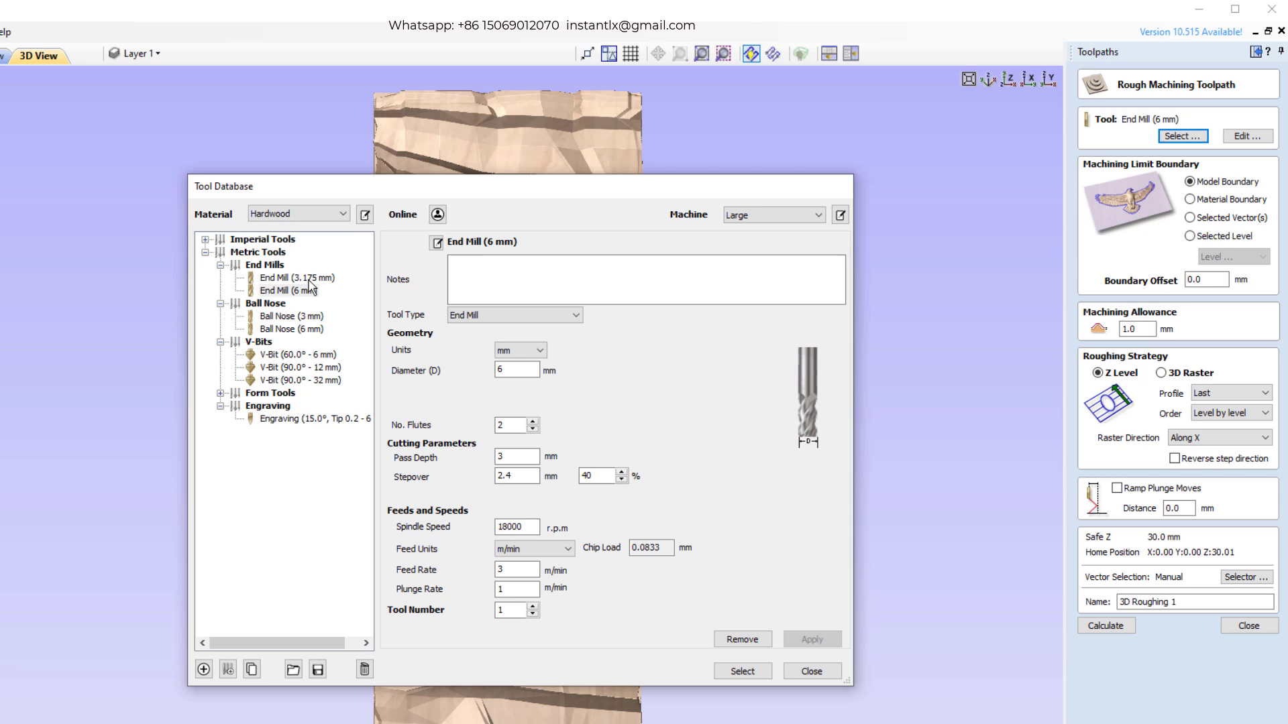
left_click(266, 266)
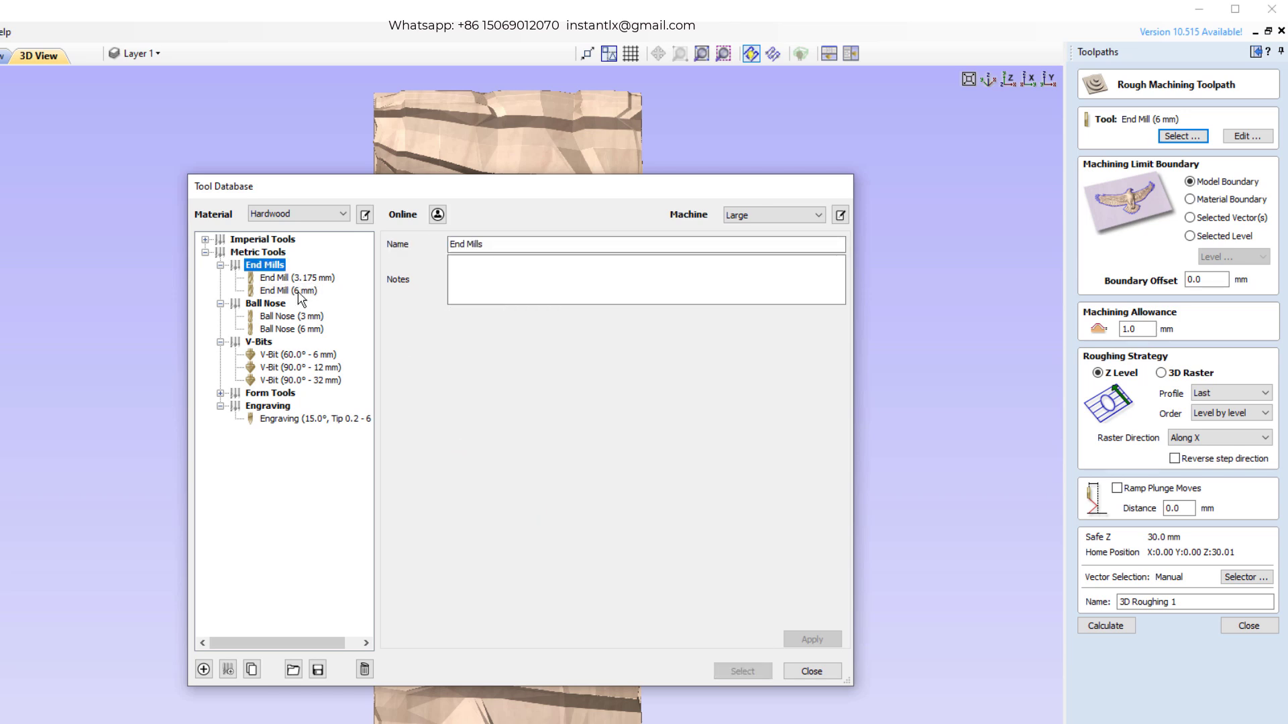
left_click(298, 294)
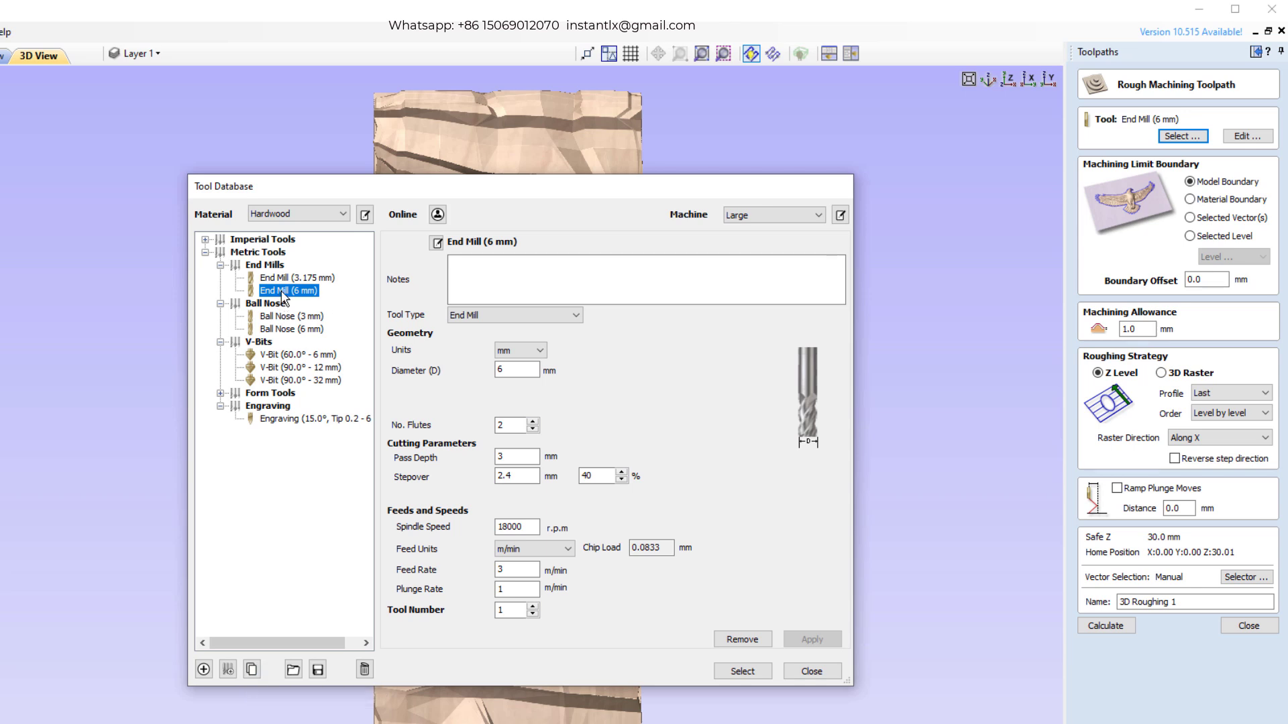
left_click(251, 669)
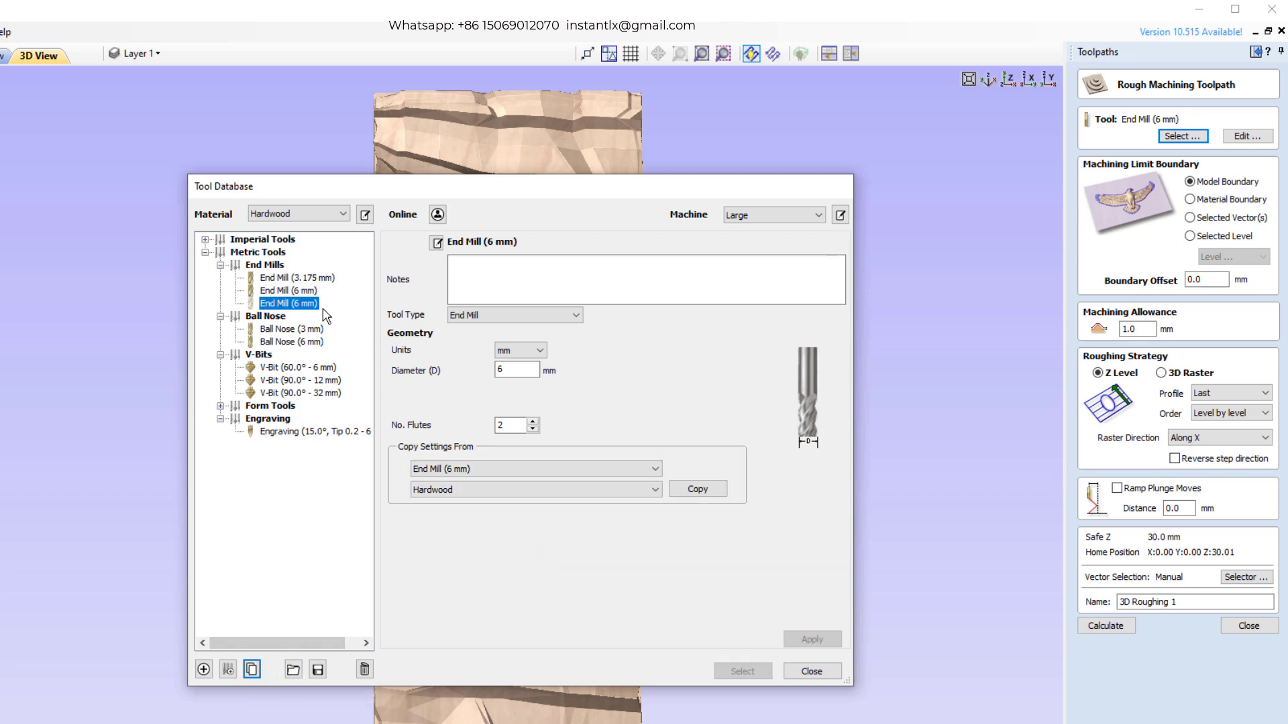
left_click(505, 270)
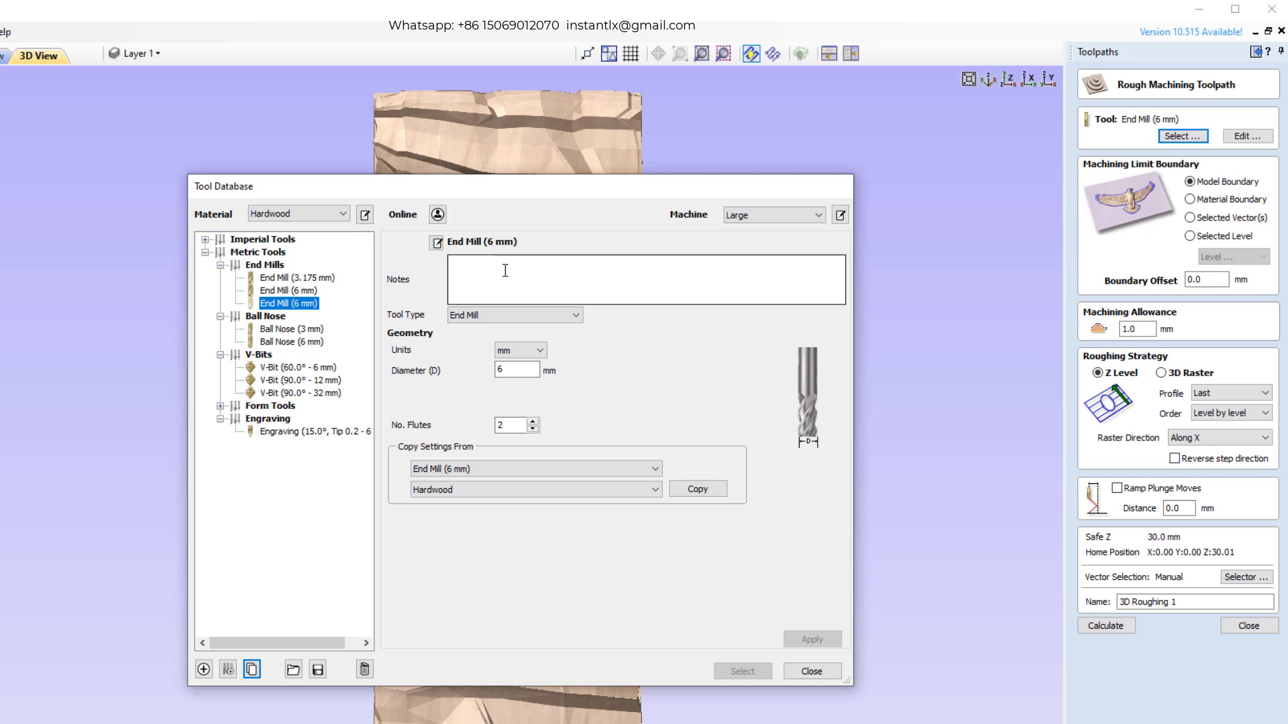
double_click(516, 371)
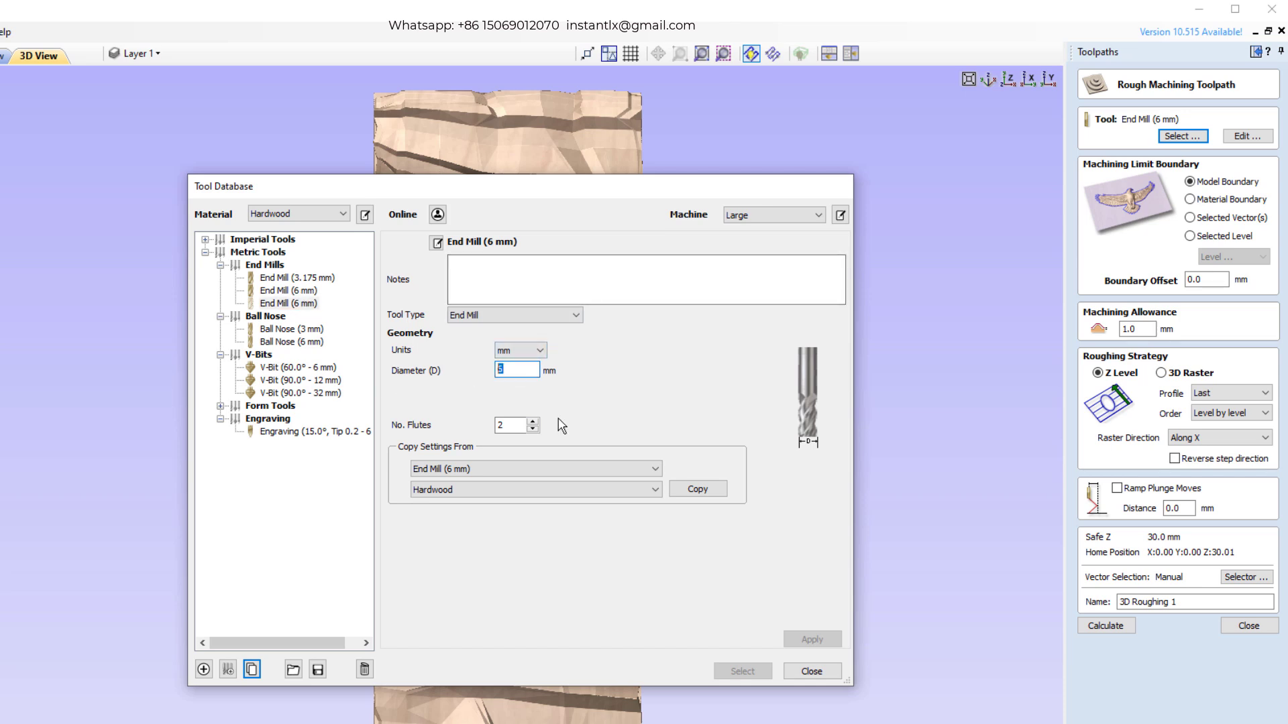
type("12")
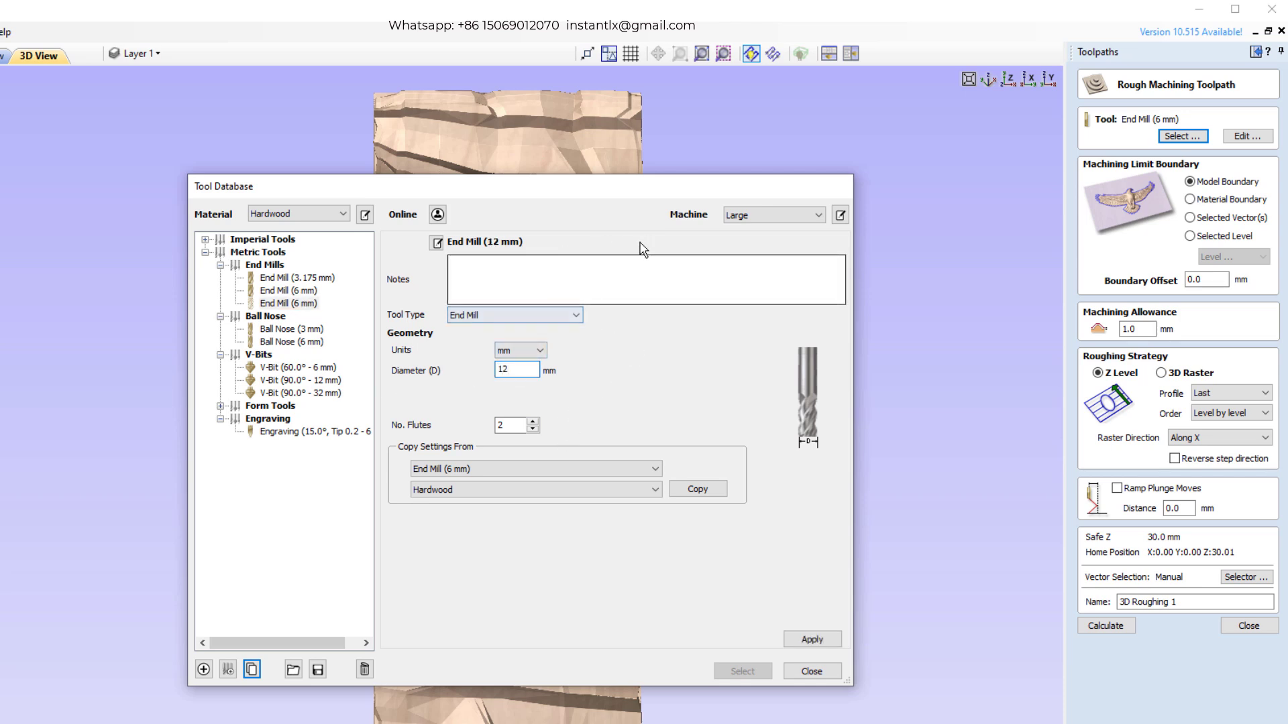
Step: Copy the Hardwood cutting settings from the 6 mm end mill to the new 12 mm end mill, apply them and select that tool
left_click(667, 285)
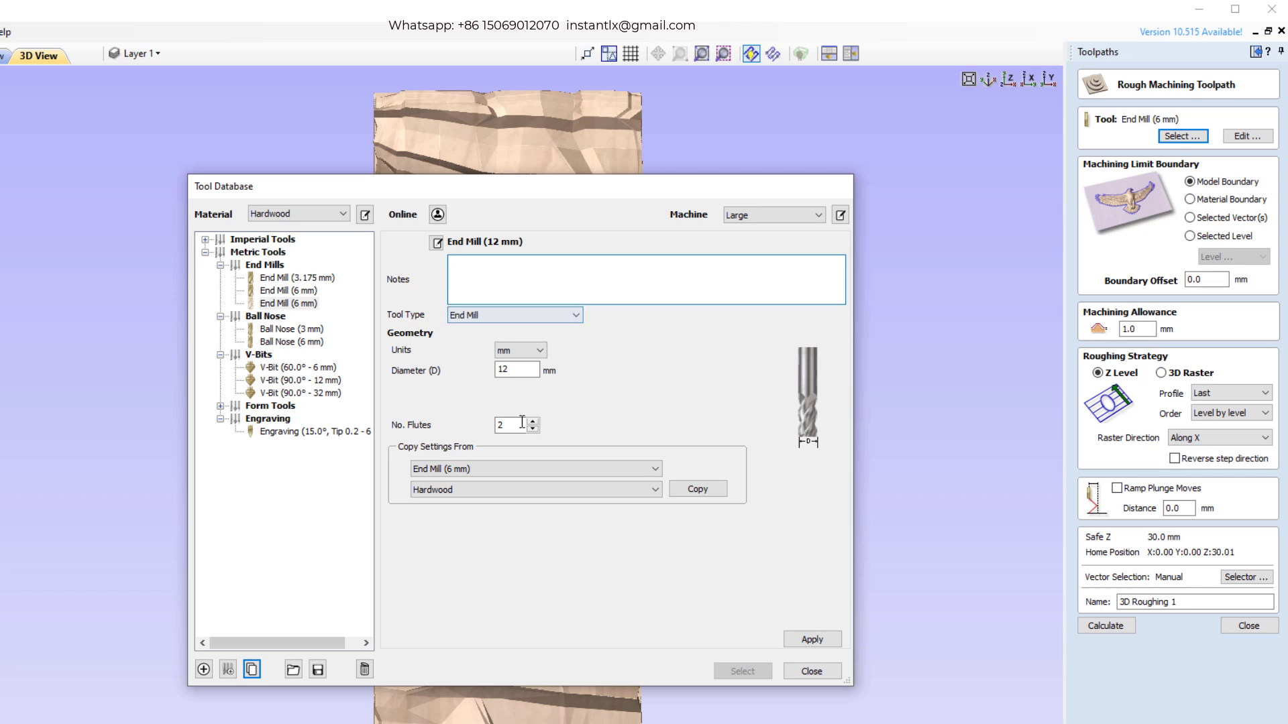
left_click(597, 468)
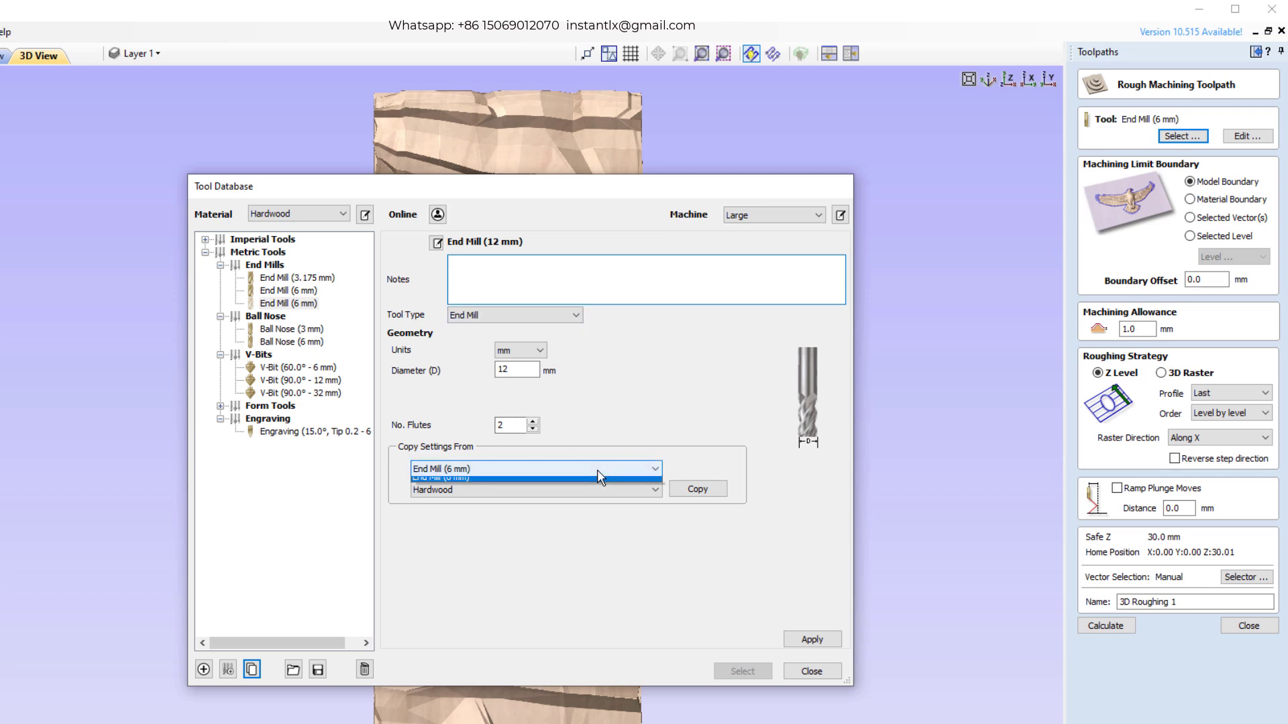
left_click(583, 482)
left_click(546, 494)
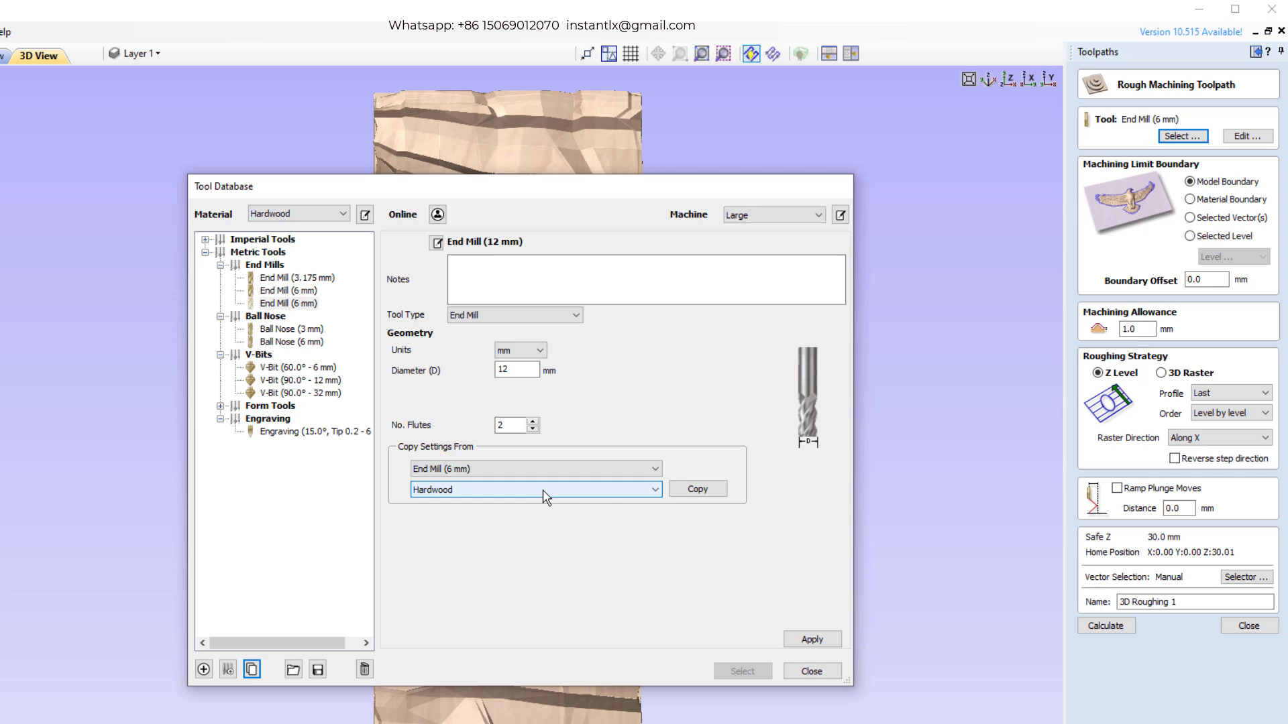
left_click(697, 489)
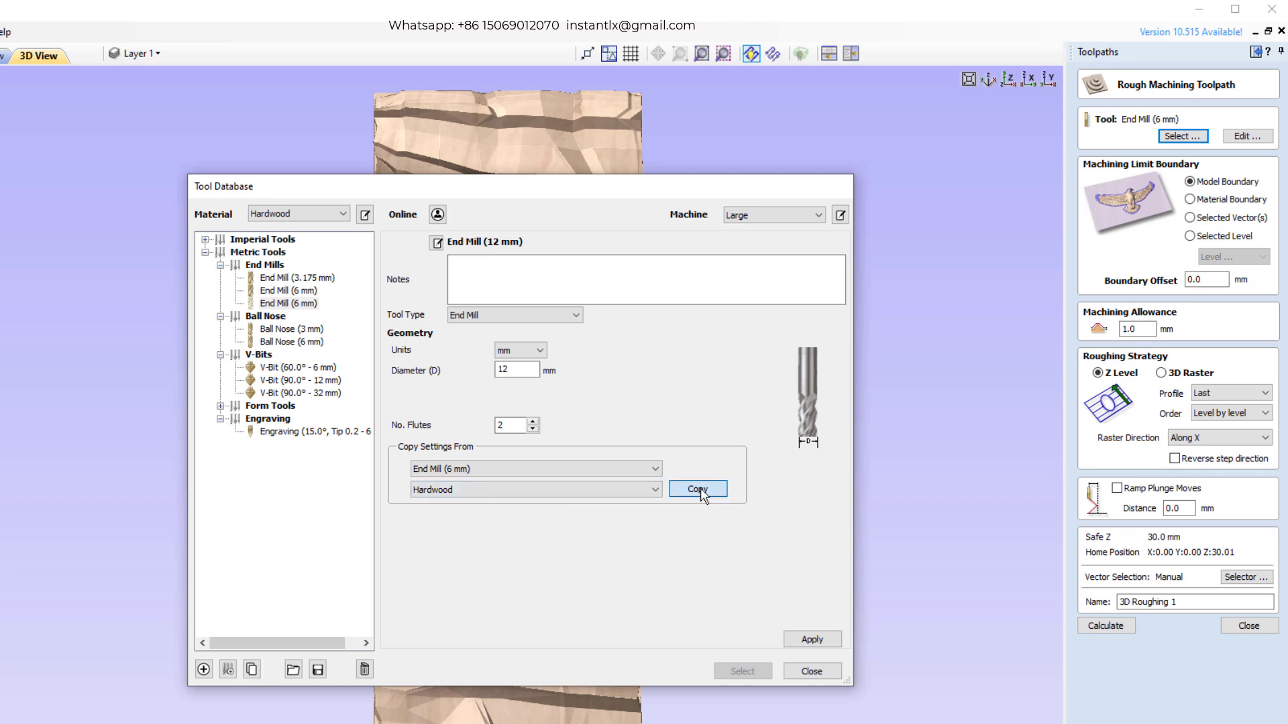
left_click(517, 462)
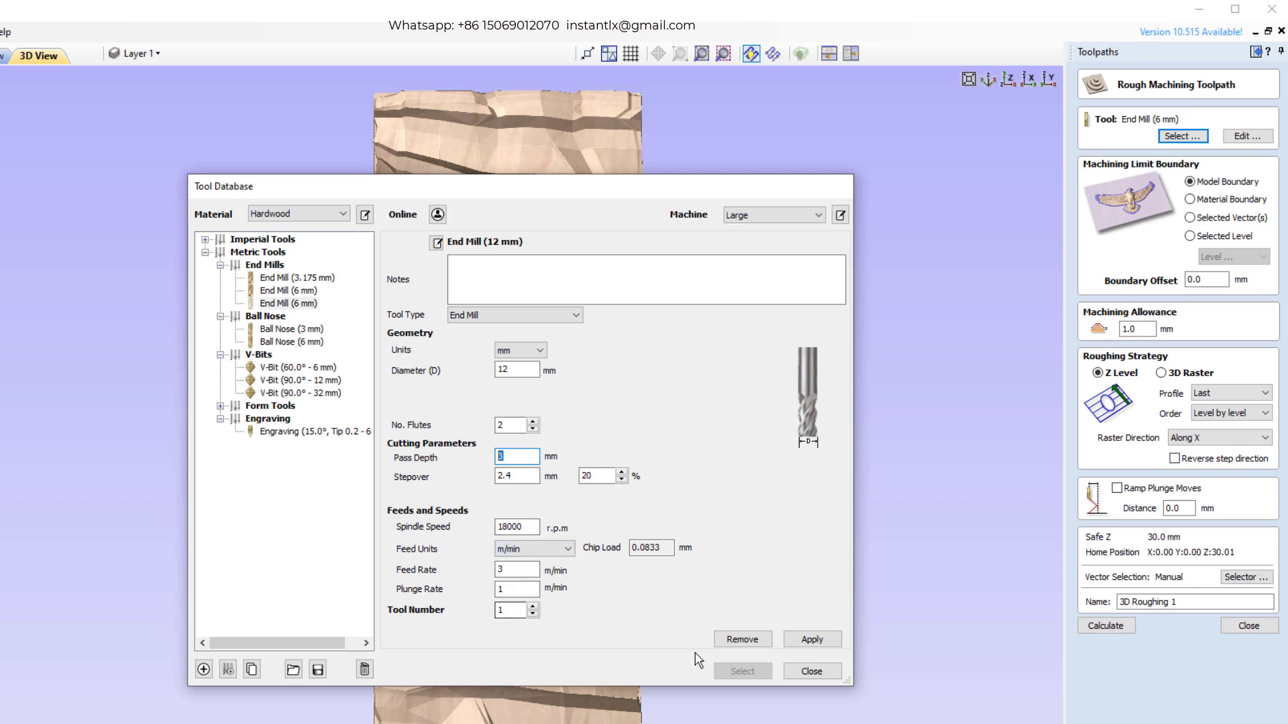
left_click(814, 640)
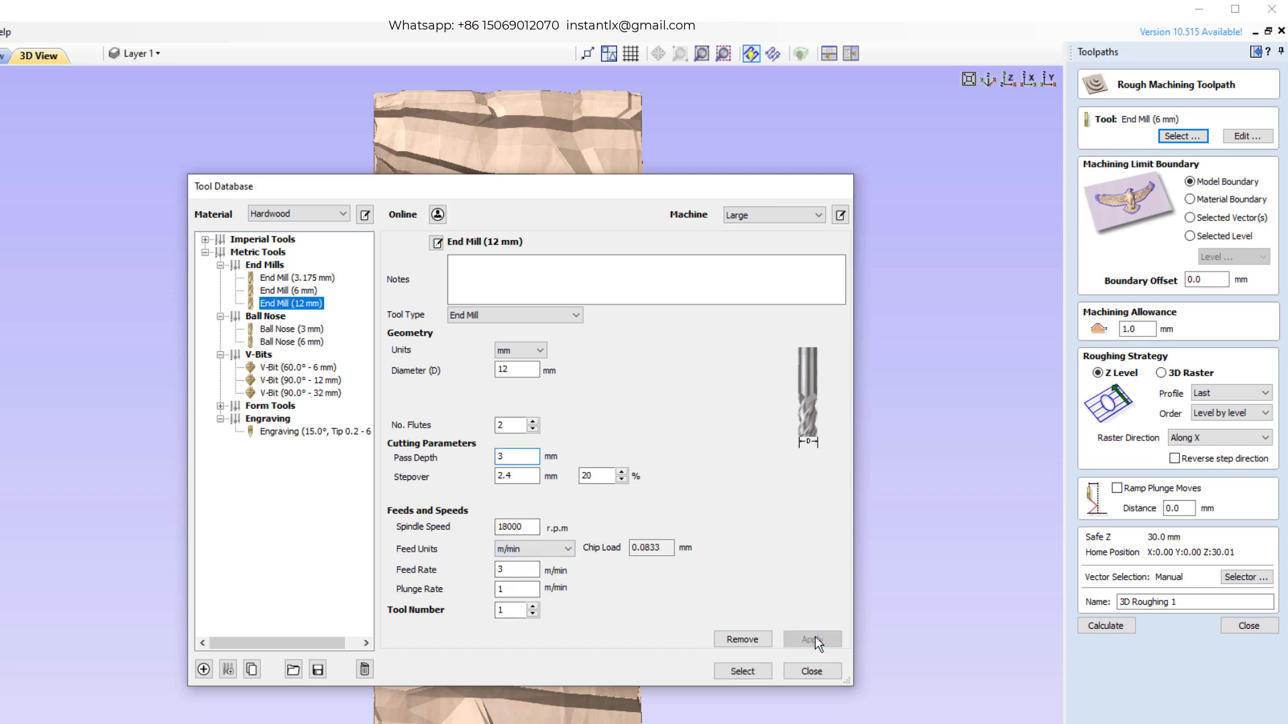
left_click(740, 671)
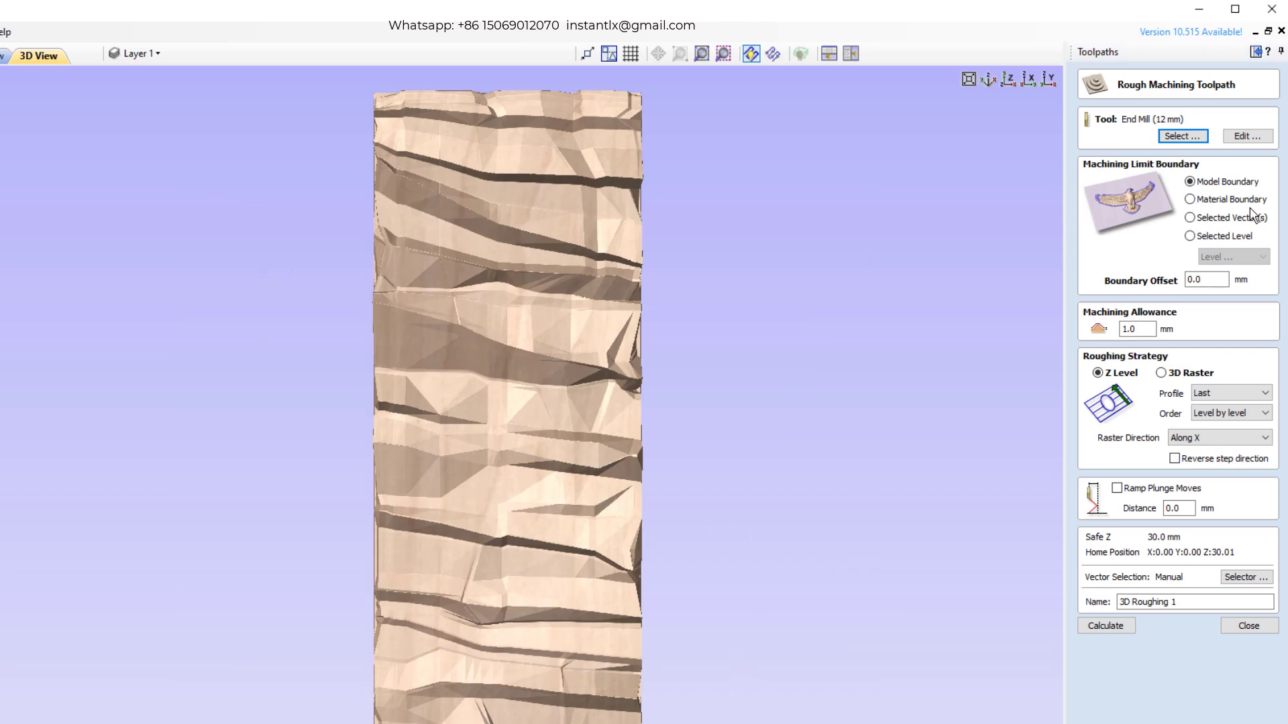
Step: Limit the roughing to the material boundary and calculate the 3D Roughing 1 toolpath
left_click(1191, 200)
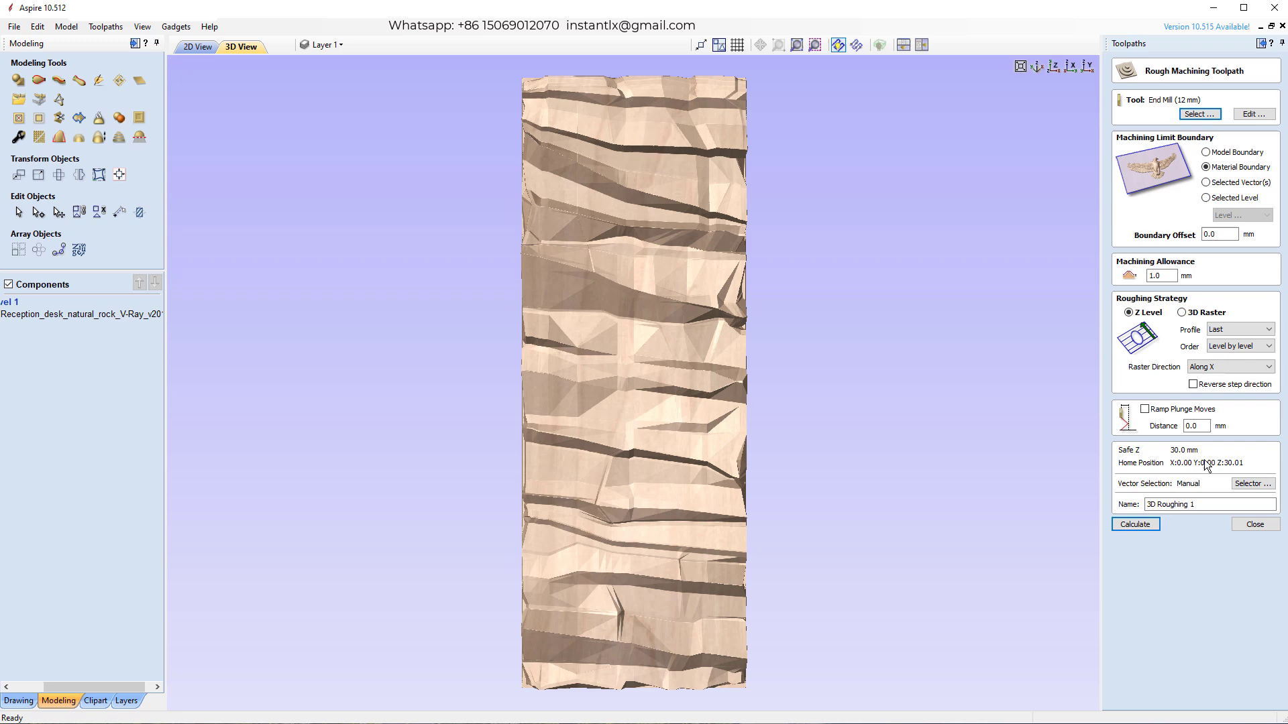
left_click(1150, 524)
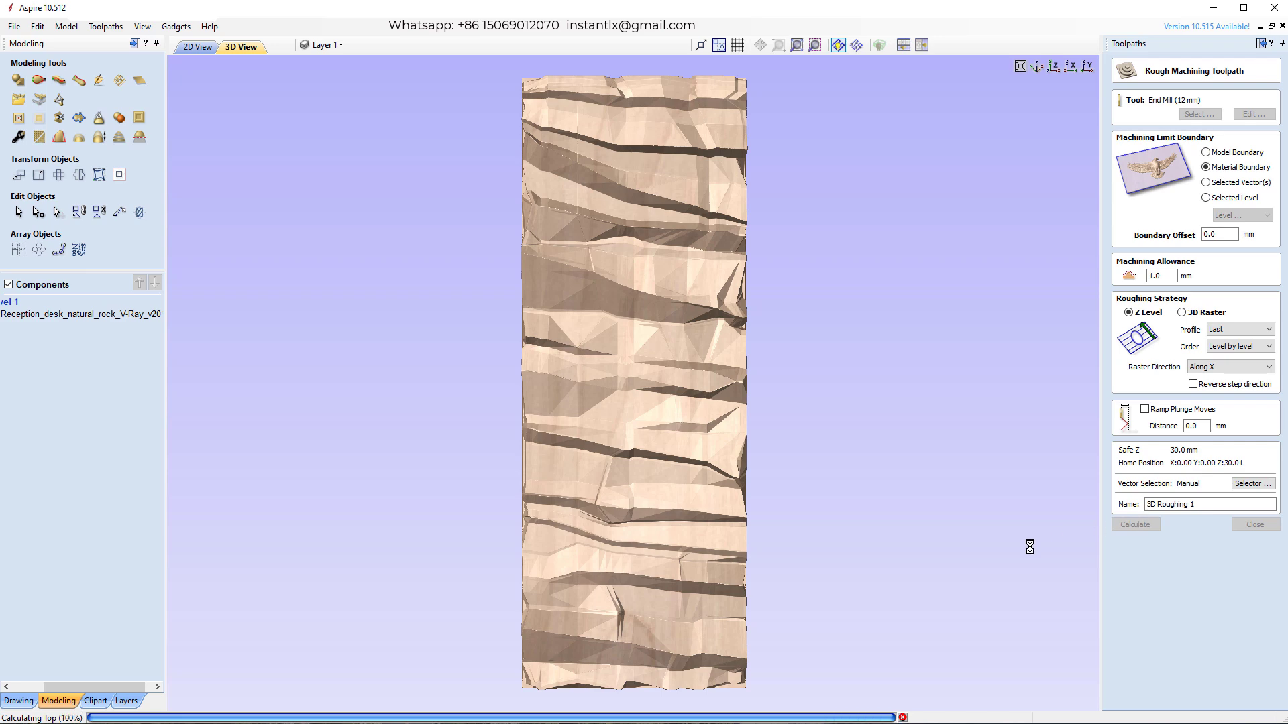
left_click_drag(803, 617, 929, 365)
left_click_drag(467, 473, 794, 382)
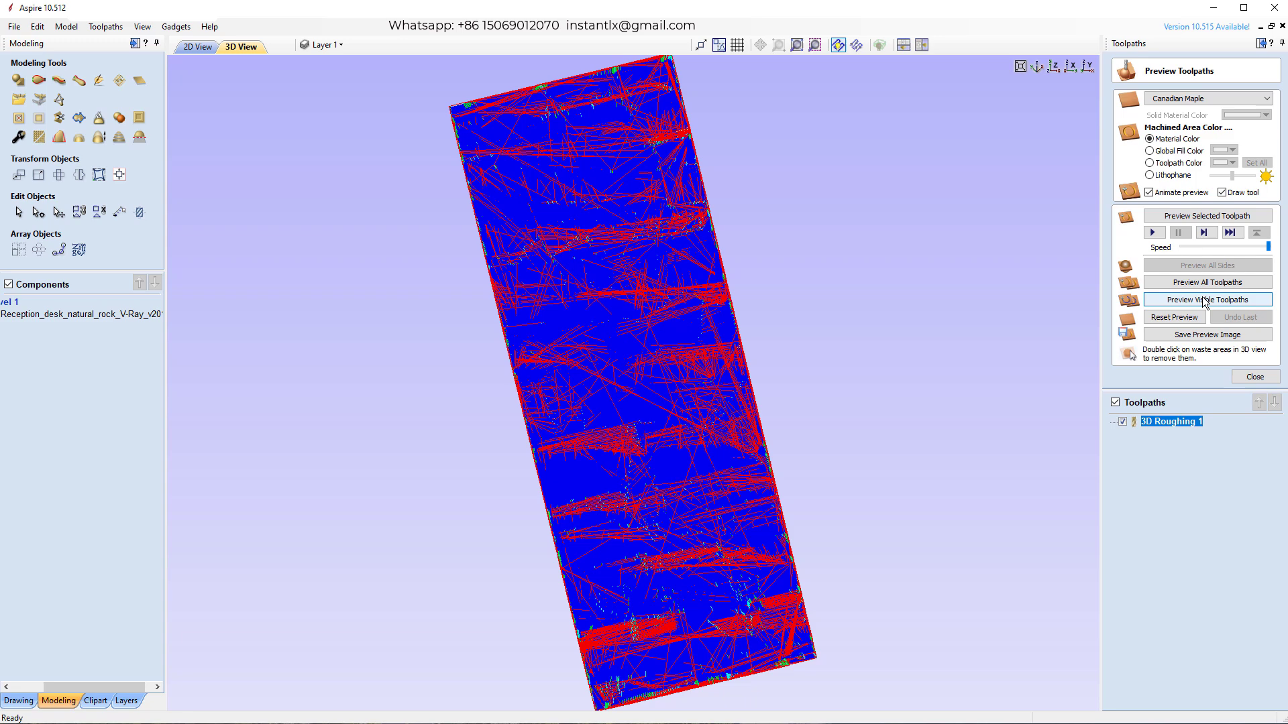
Step: Simulate all toolpaths to preview the roughing cut on the rock model, with the preview speed at maximum
left_click(1144, 285)
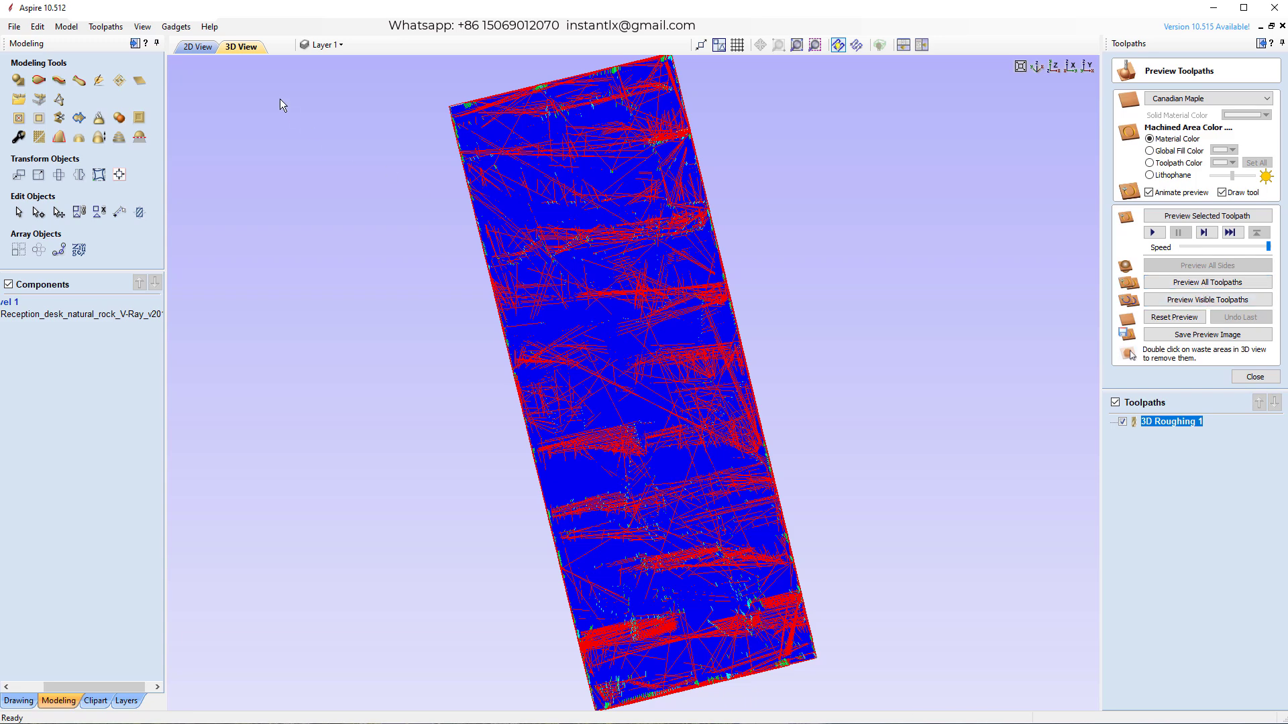
left_click_drag(890, 434, 919, 380)
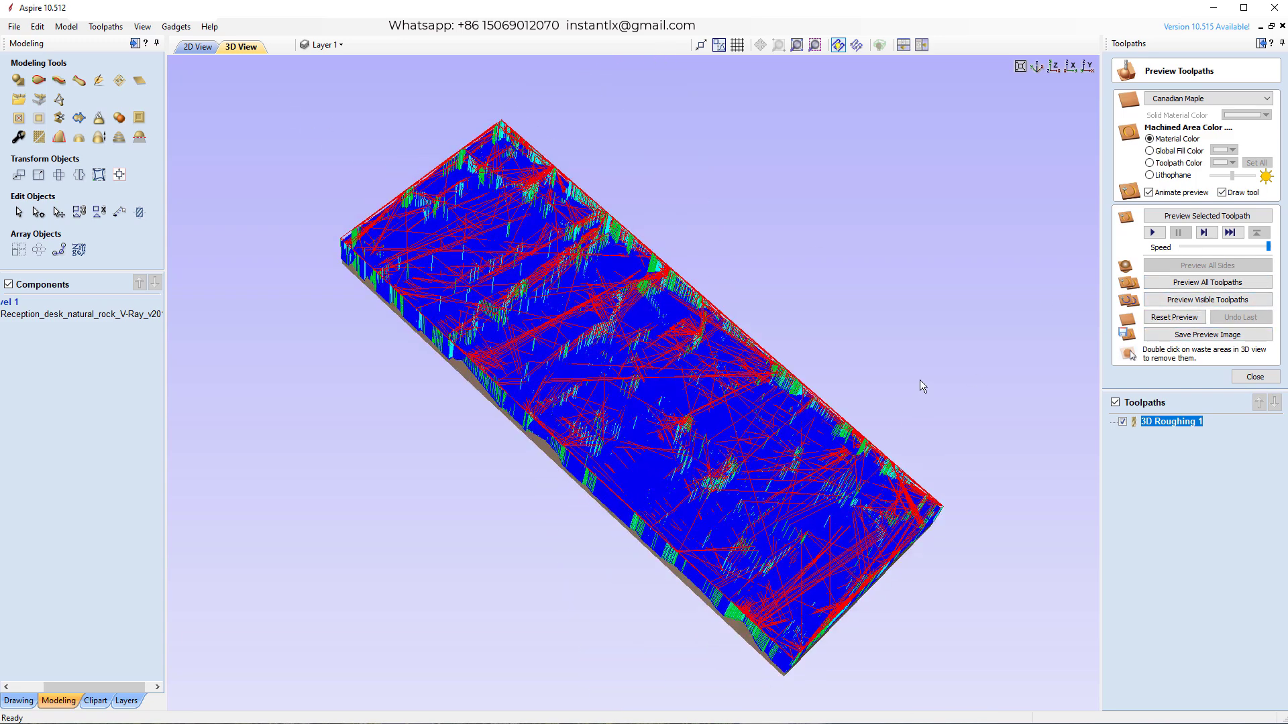
left_click(1039, 68)
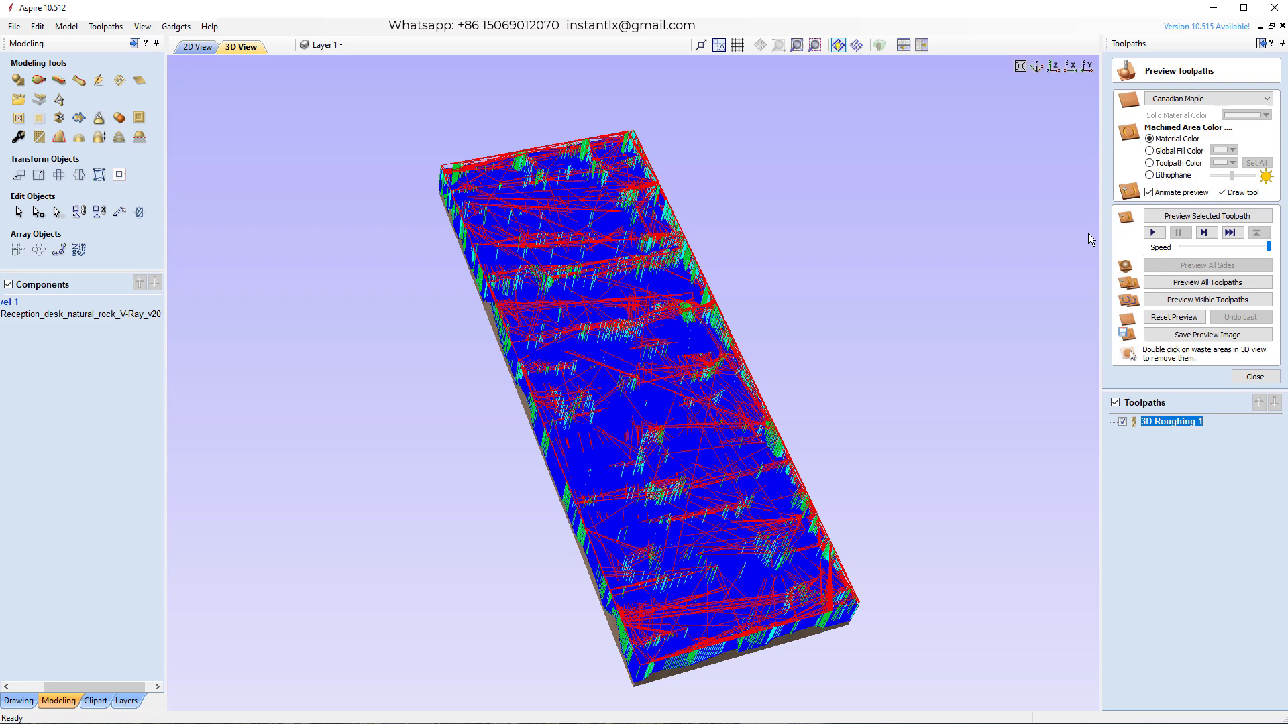
left_click(1207, 283)
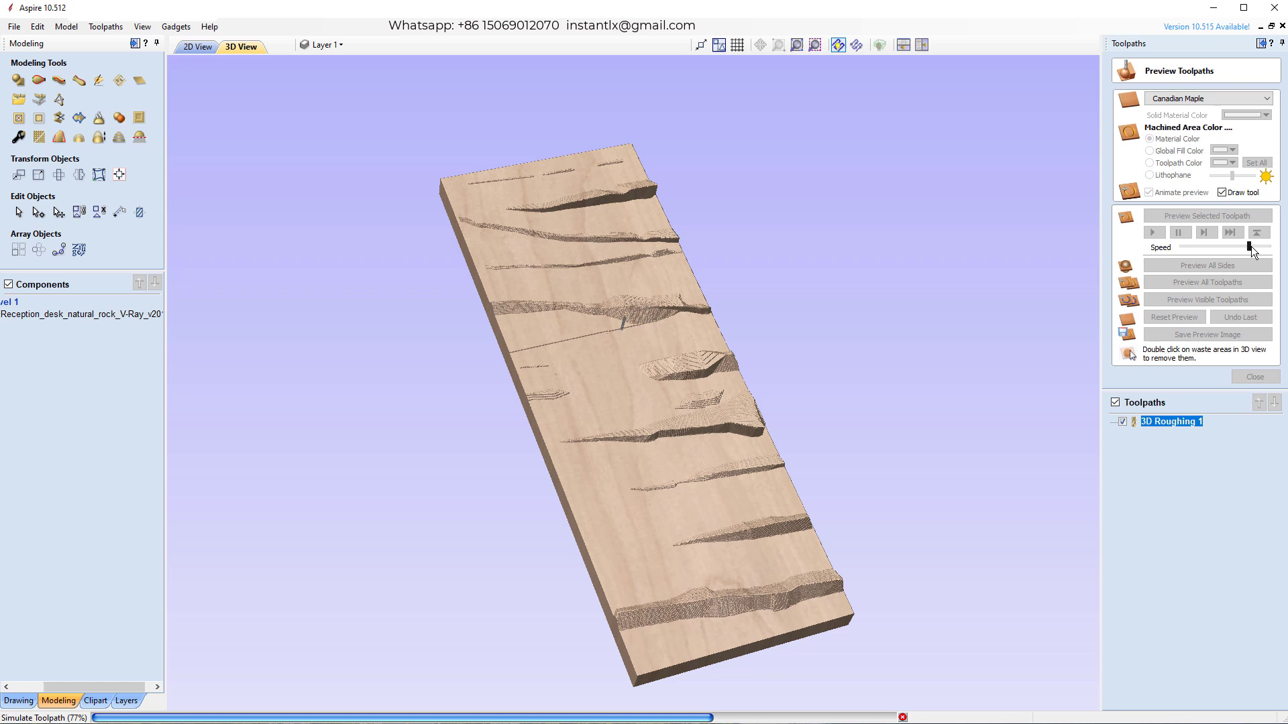
left_click_drag(1251, 247, 1269, 248)
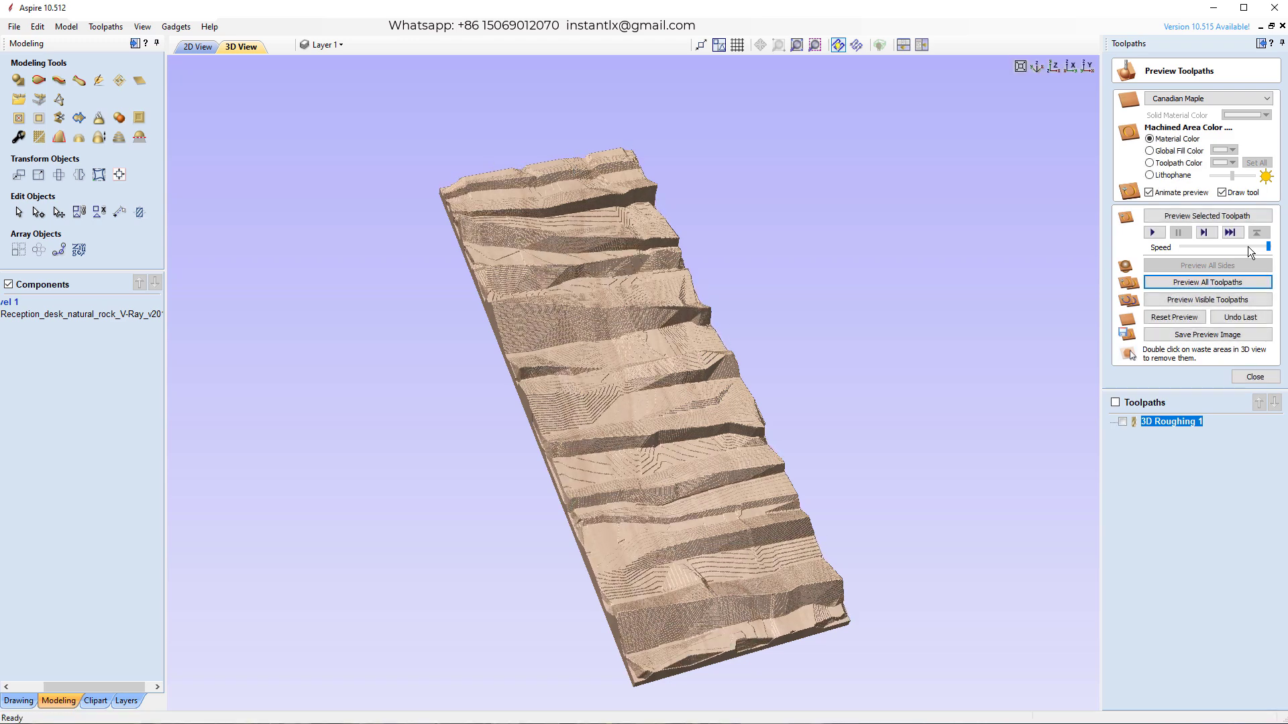
Step: Examine the simulated roughing surface of the rock model up close and from several angles
left_click_drag(782, 536, 874, 481)
scroll(731, 509, "up", 10)
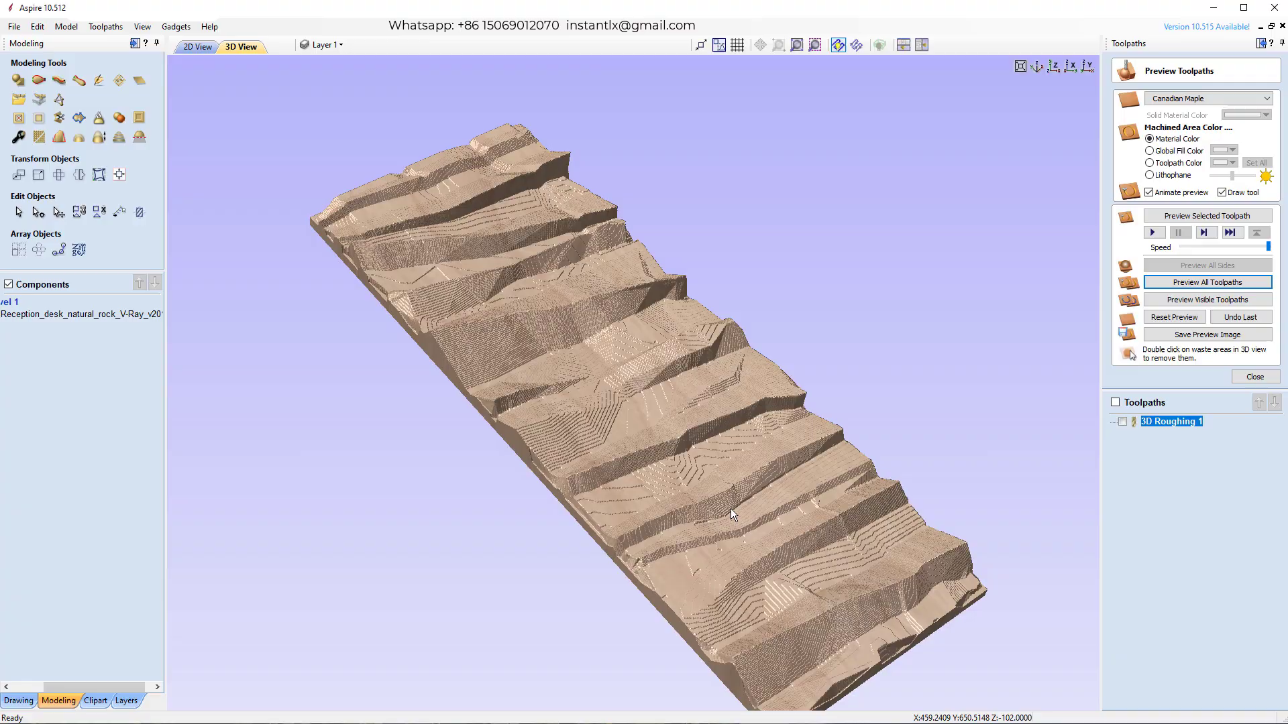
scroll(798, 420, "down", 3)
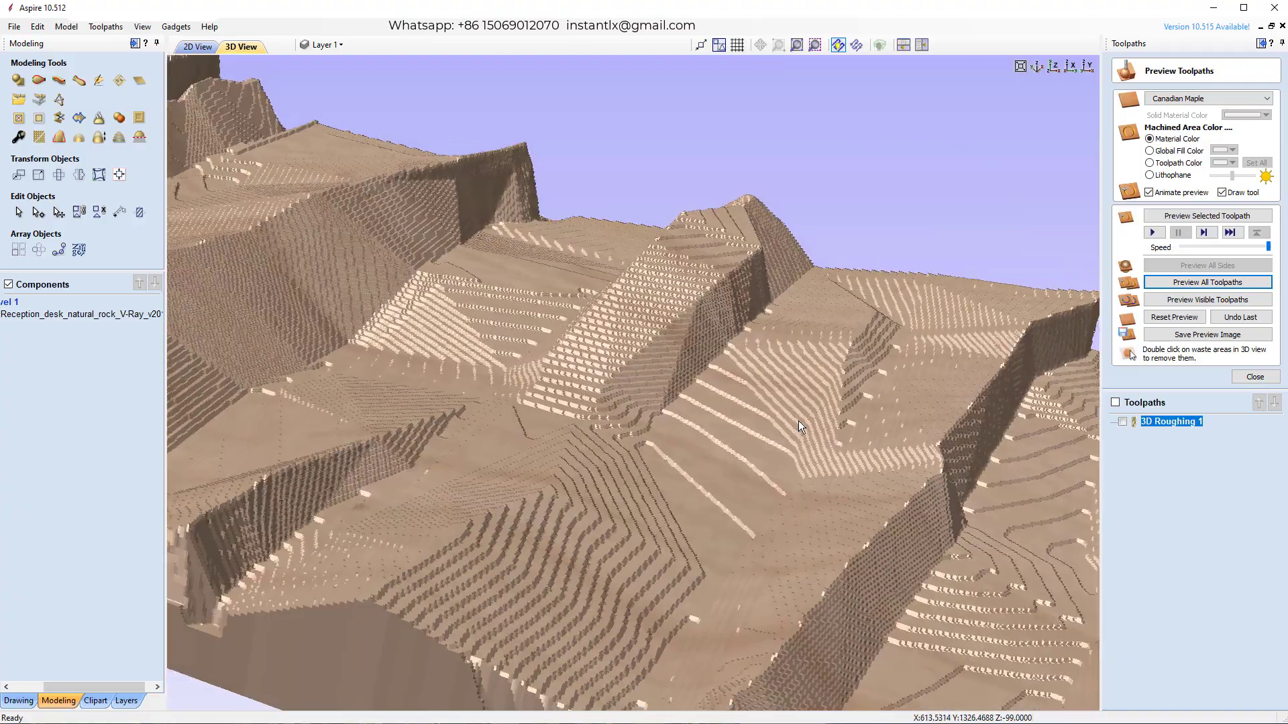
left_click_drag(798, 420, 528, 451)
scroll(583, 492, "down", 4)
left_click_drag(583, 492, 661, 444)
scroll(661, 444, "up", 6)
scroll(731, 448, "down", 6)
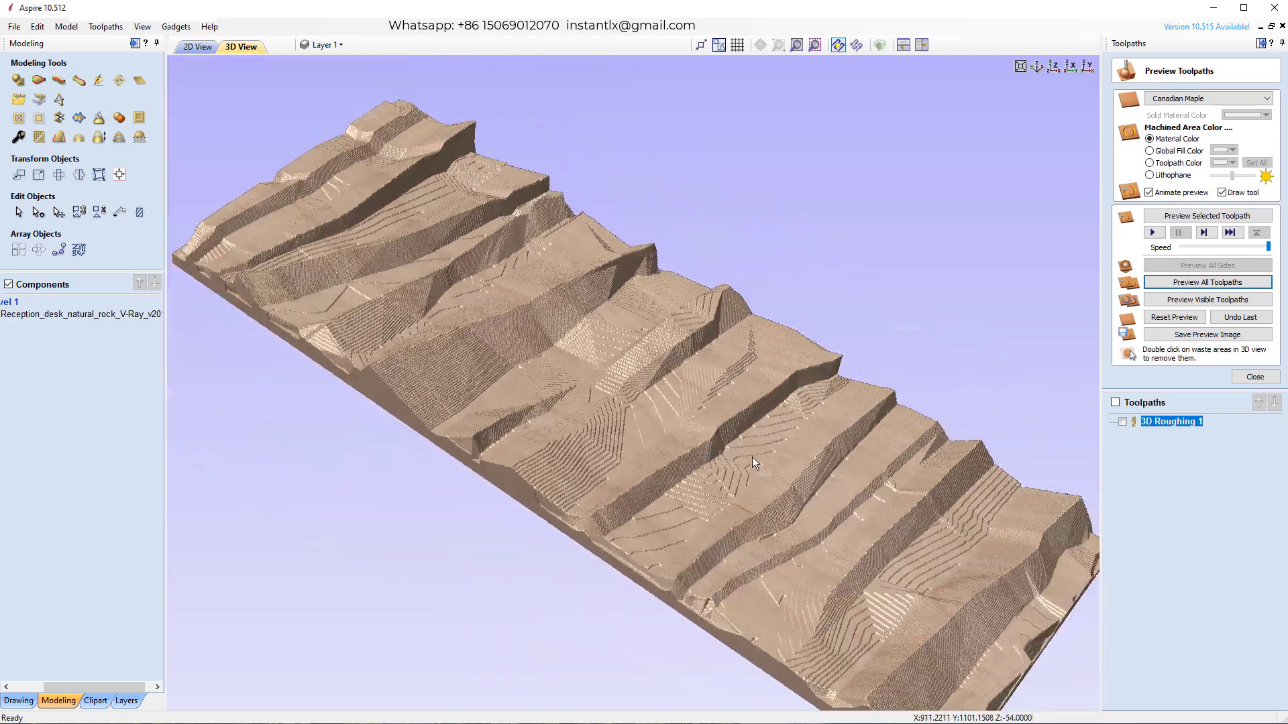
left_click_drag(751, 457, 811, 443)
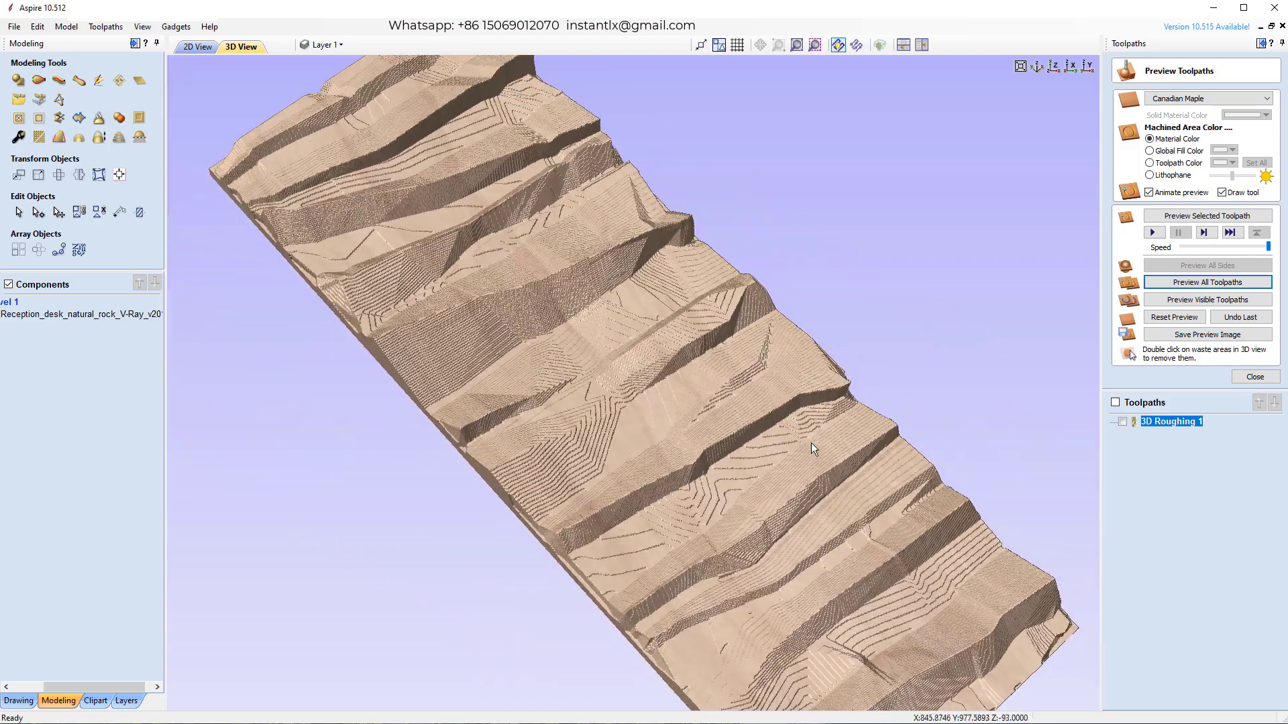
left_click_drag(810, 499, 548, 306)
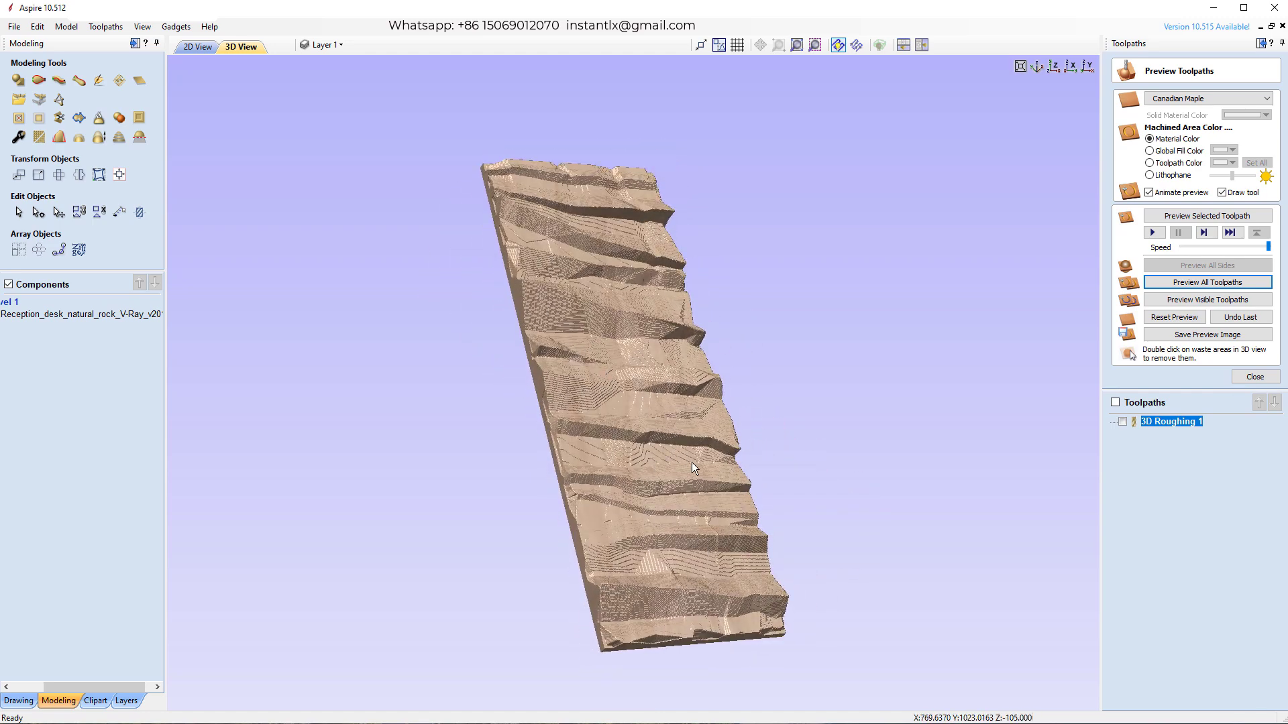
left_click_drag(691, 461, 738, 478)
left_click_drag(528, 332, 617, 512)
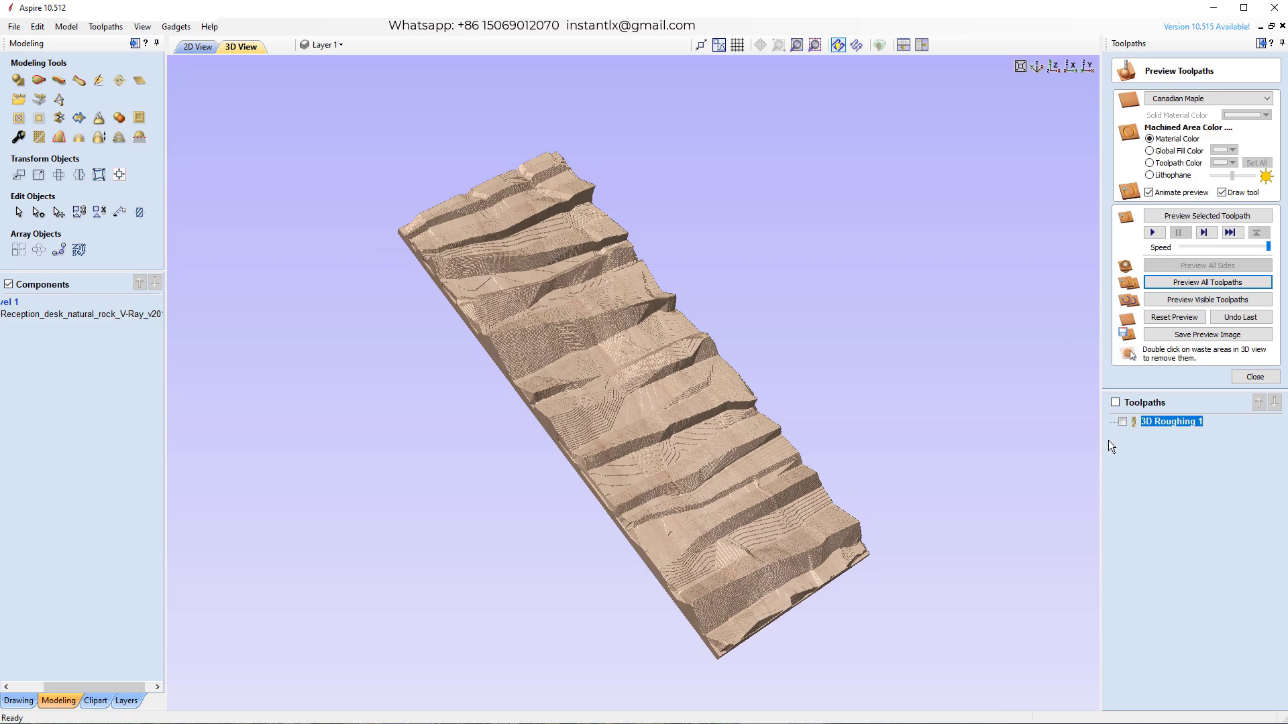
Step: Leave the preview and start a 3D finish machining toolpath with the metric Engraving (15.0°, Tip 0.2 - 6 mm) tool
left_click(1258, 378)
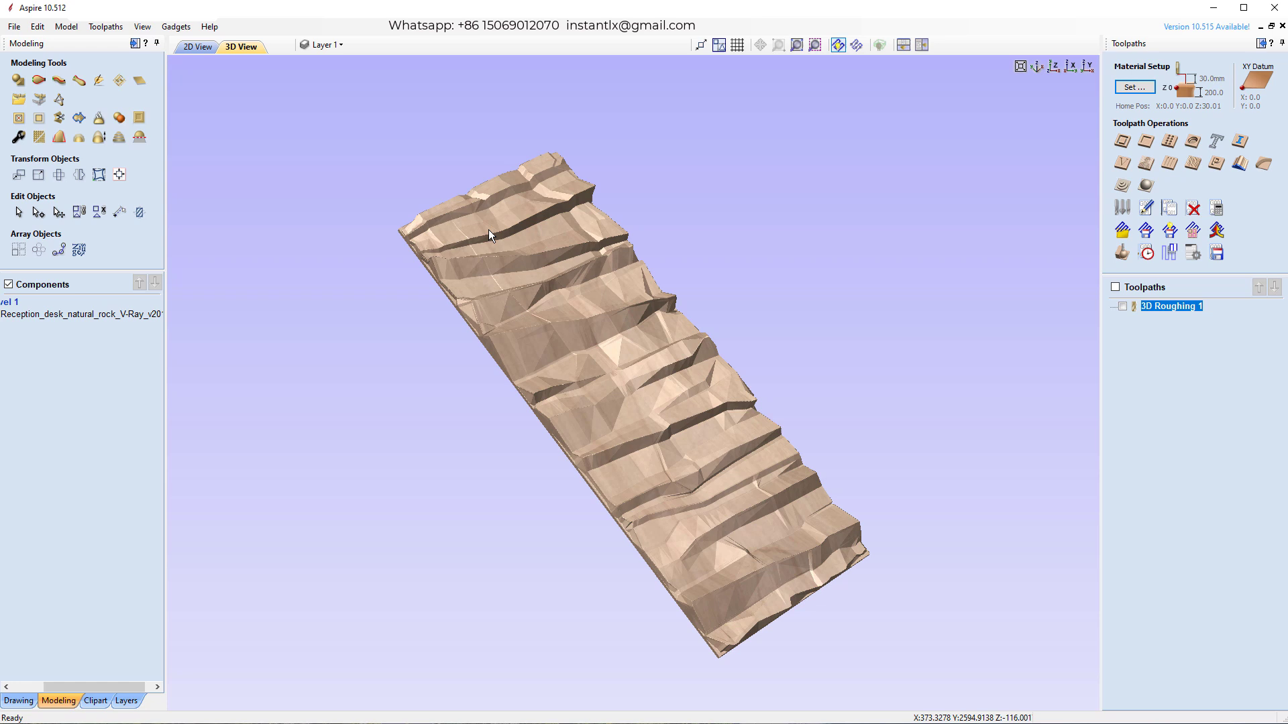
left_click(1144, 186)
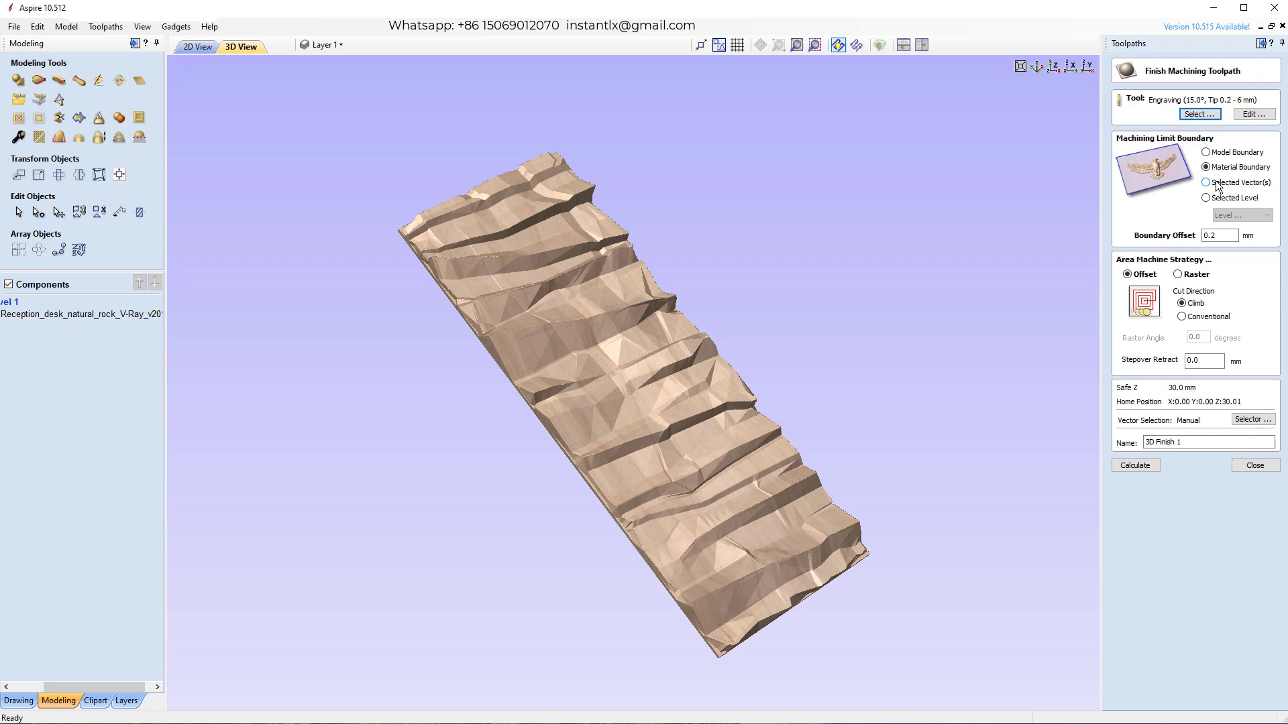
left_click(1210, 116)
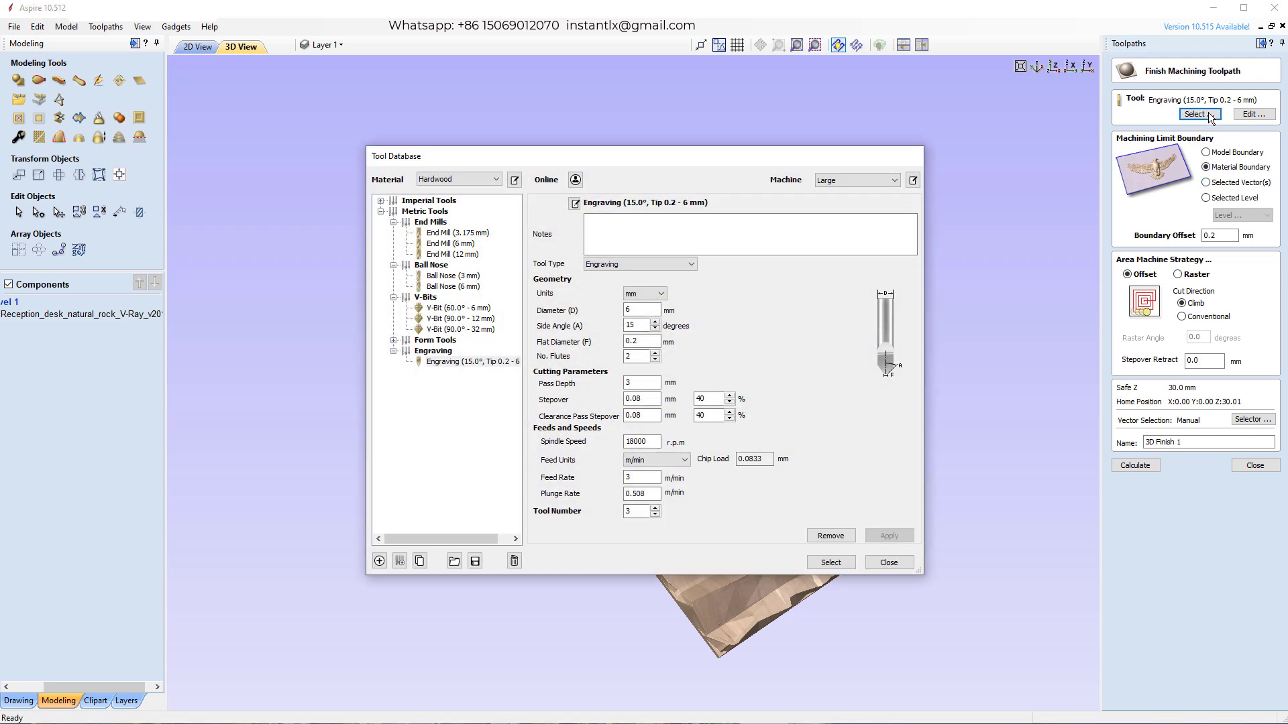
left_click(448, 364)
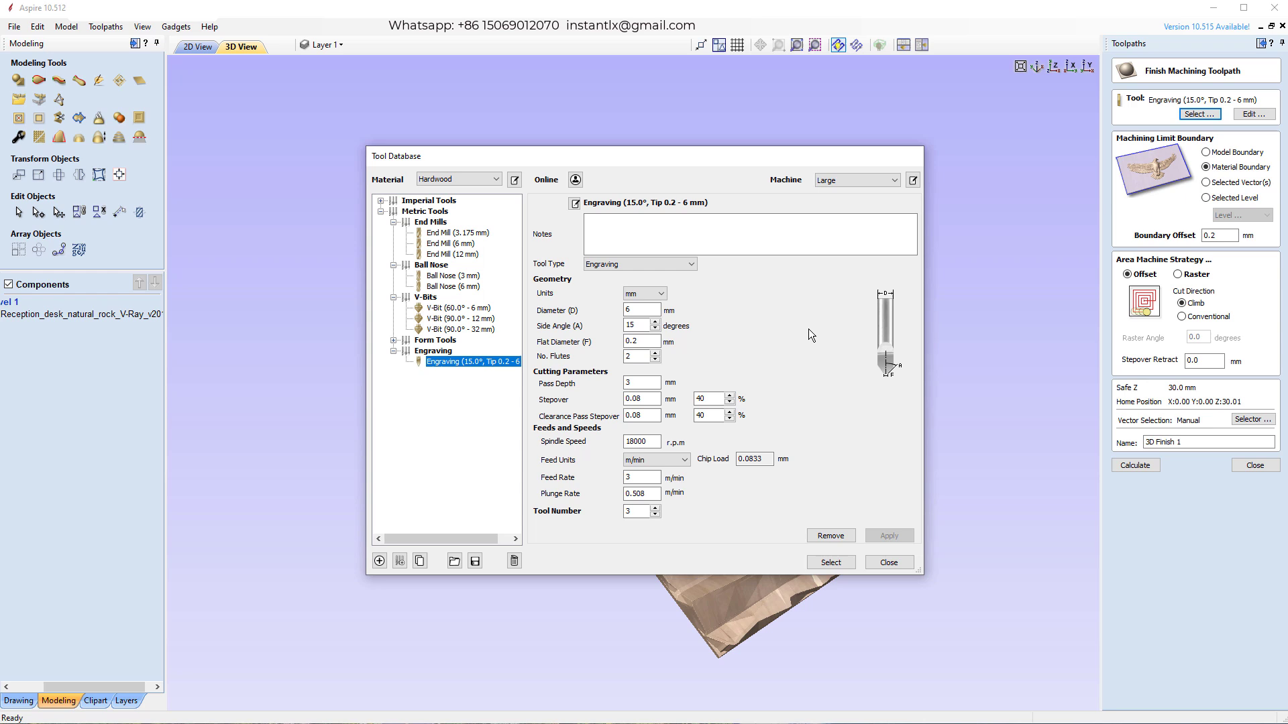
left_click(630, 312)
left_click(845, 563)
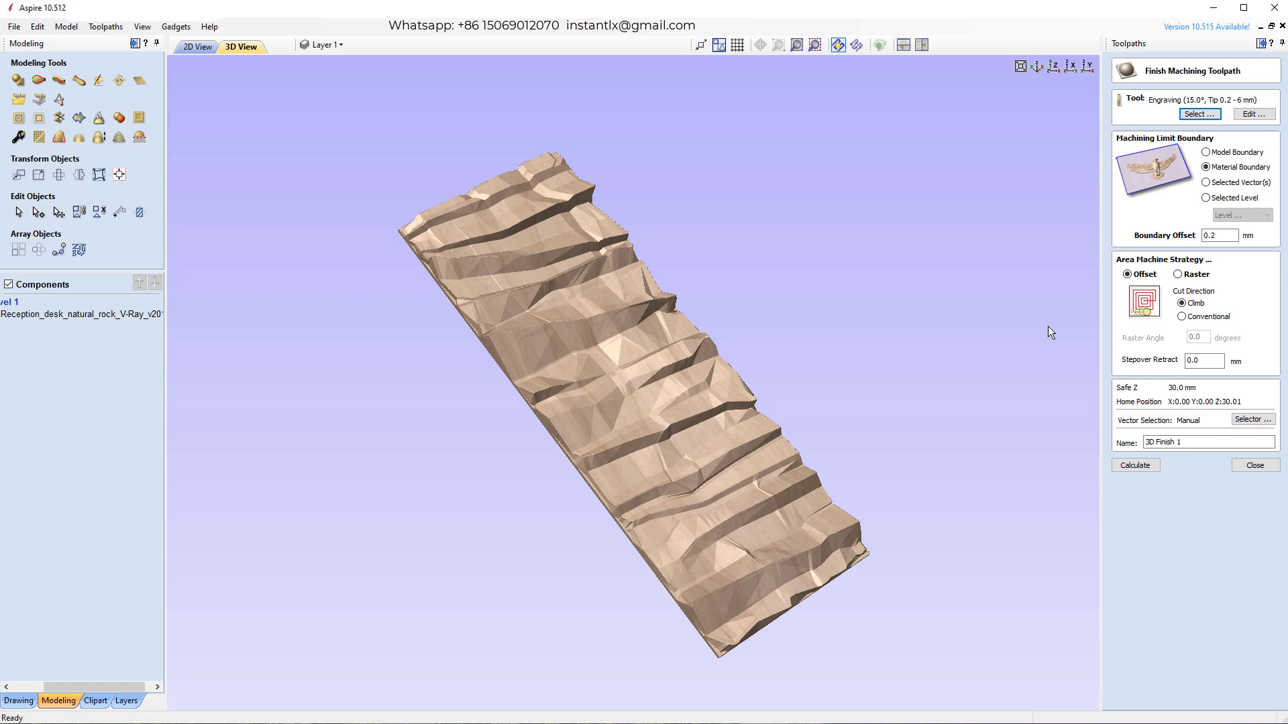
Step: Use the Raster area machining strategy and calculate the 3D Finish 1 toolpath
left_click(1178, 274)
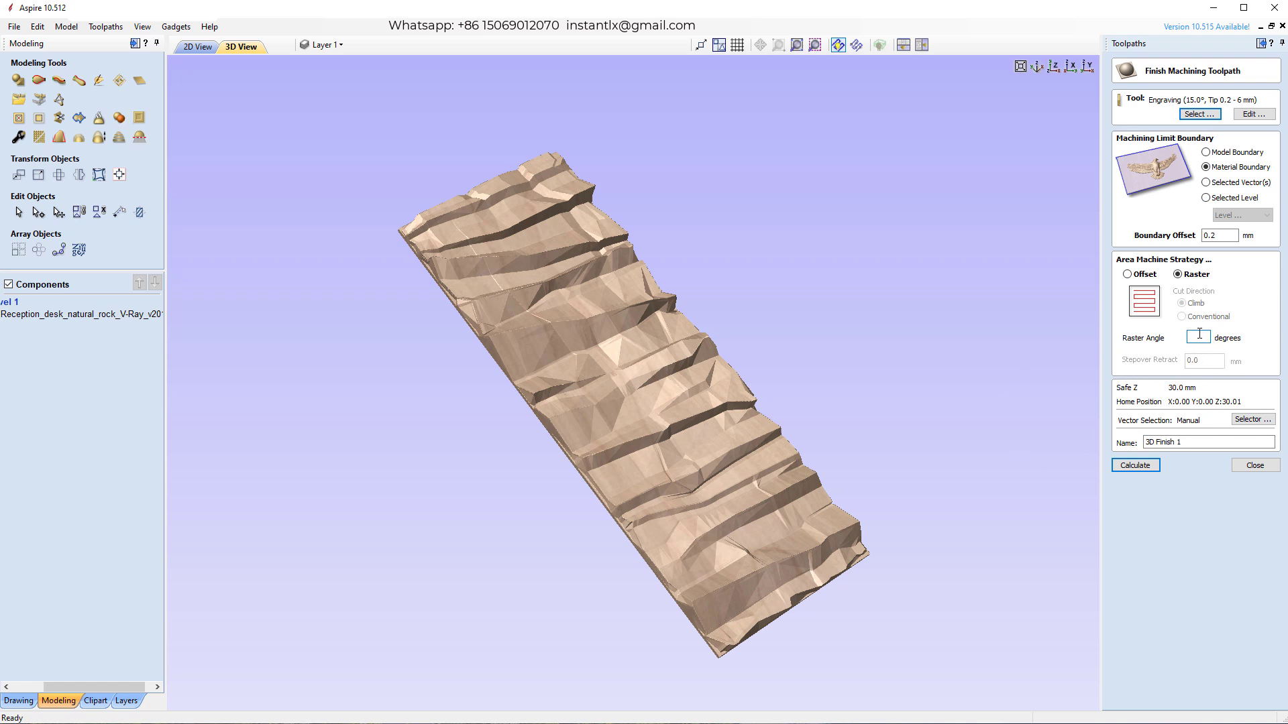
left_click(1132, 467)
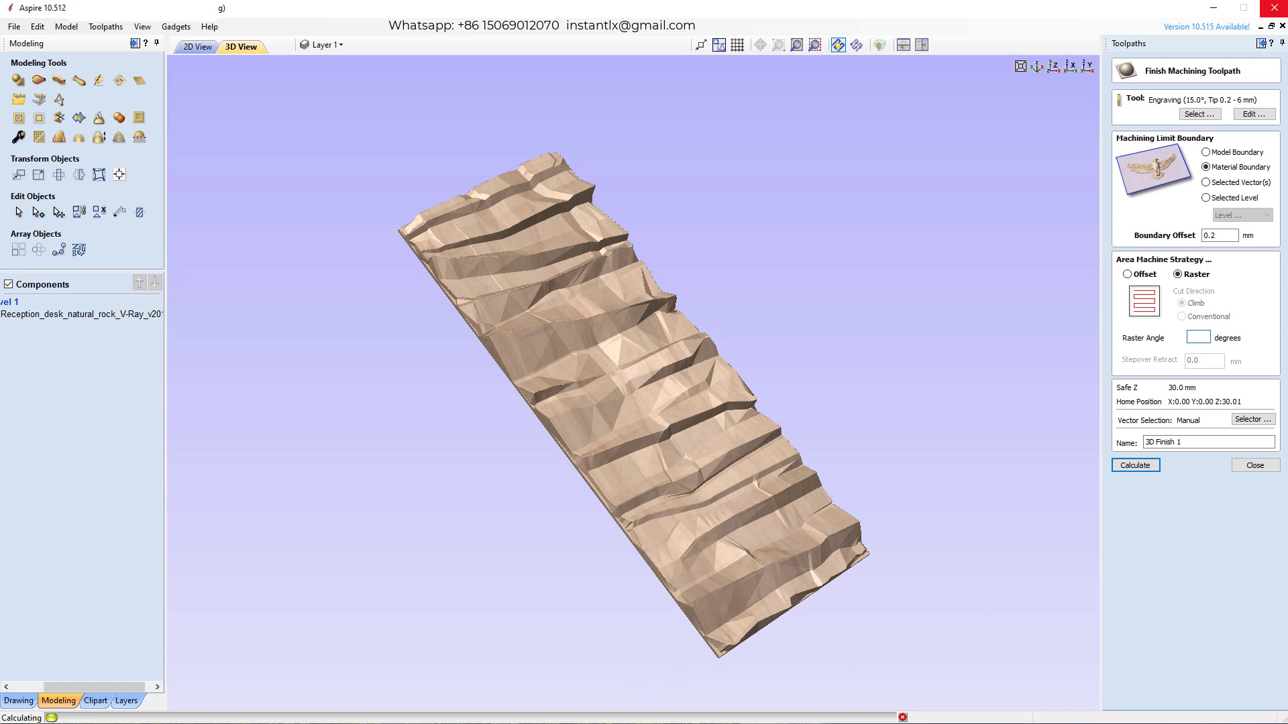
key("ctrl+shift+Escape")
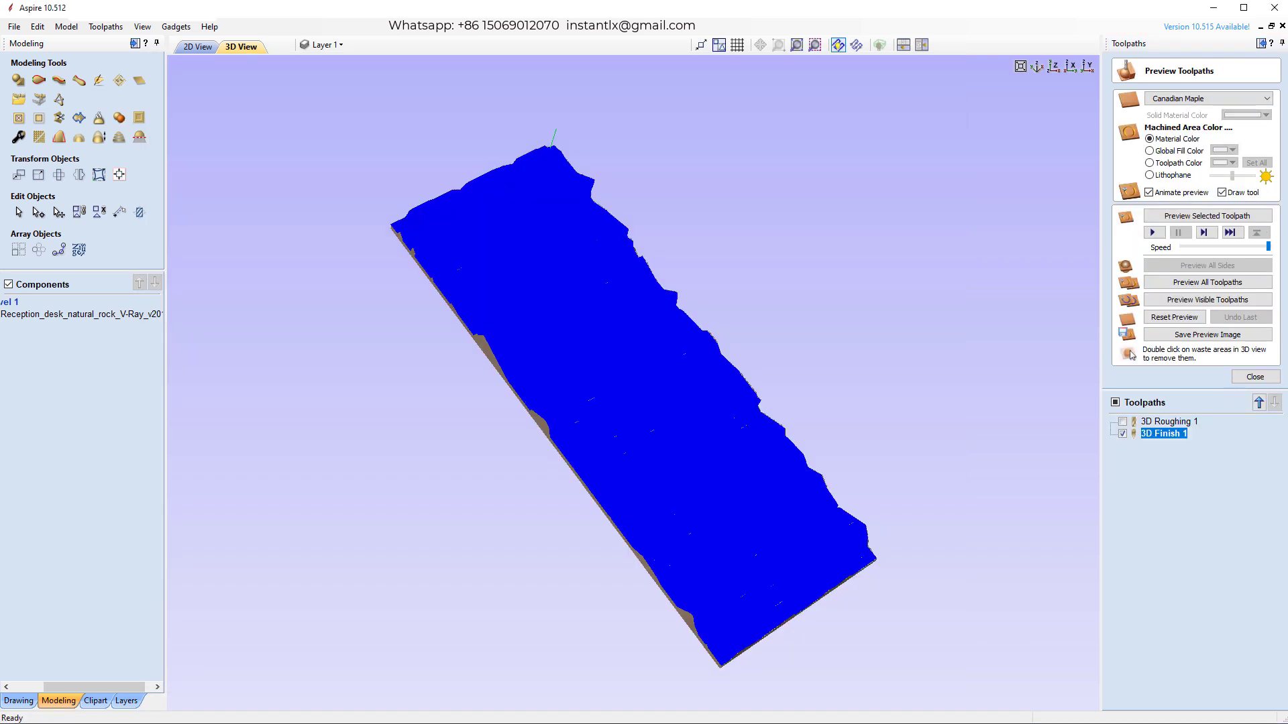
left_click_drag(769, 488, 790, 505)
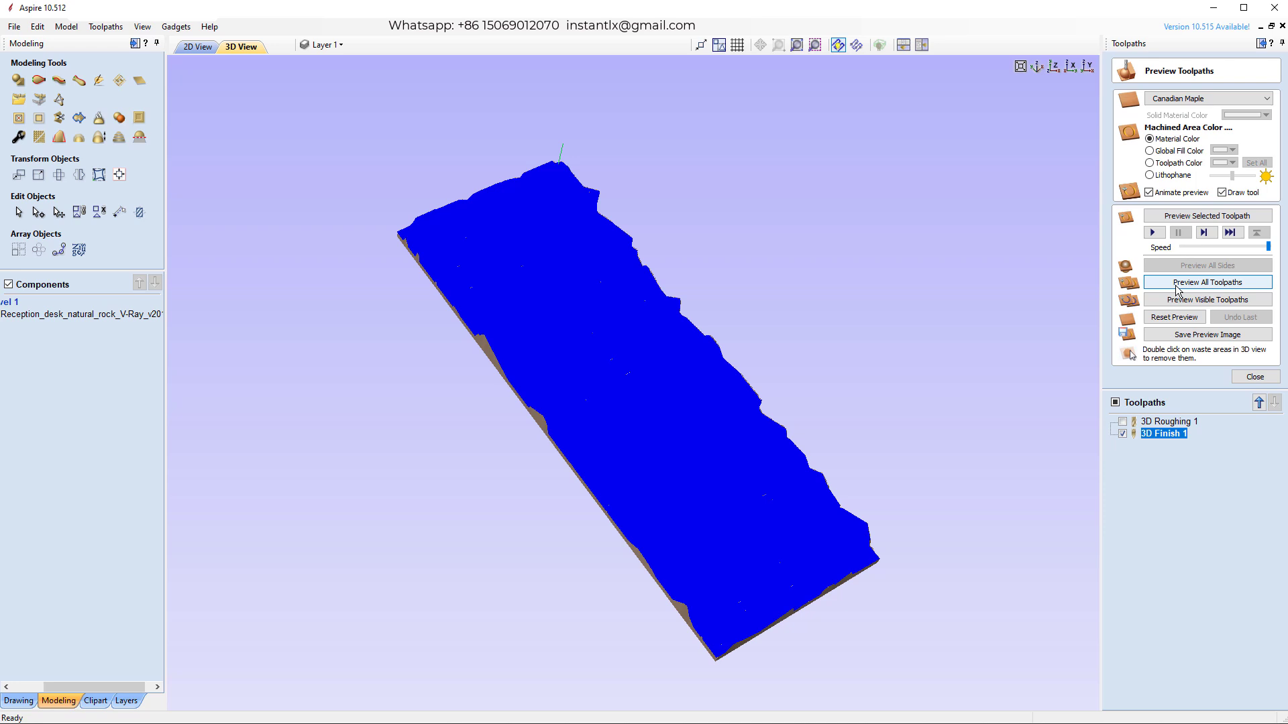
Step: Simulate all toolpaths including the finishing pass and inspect the finished rock surface from several angles
left_click(1177, 288)
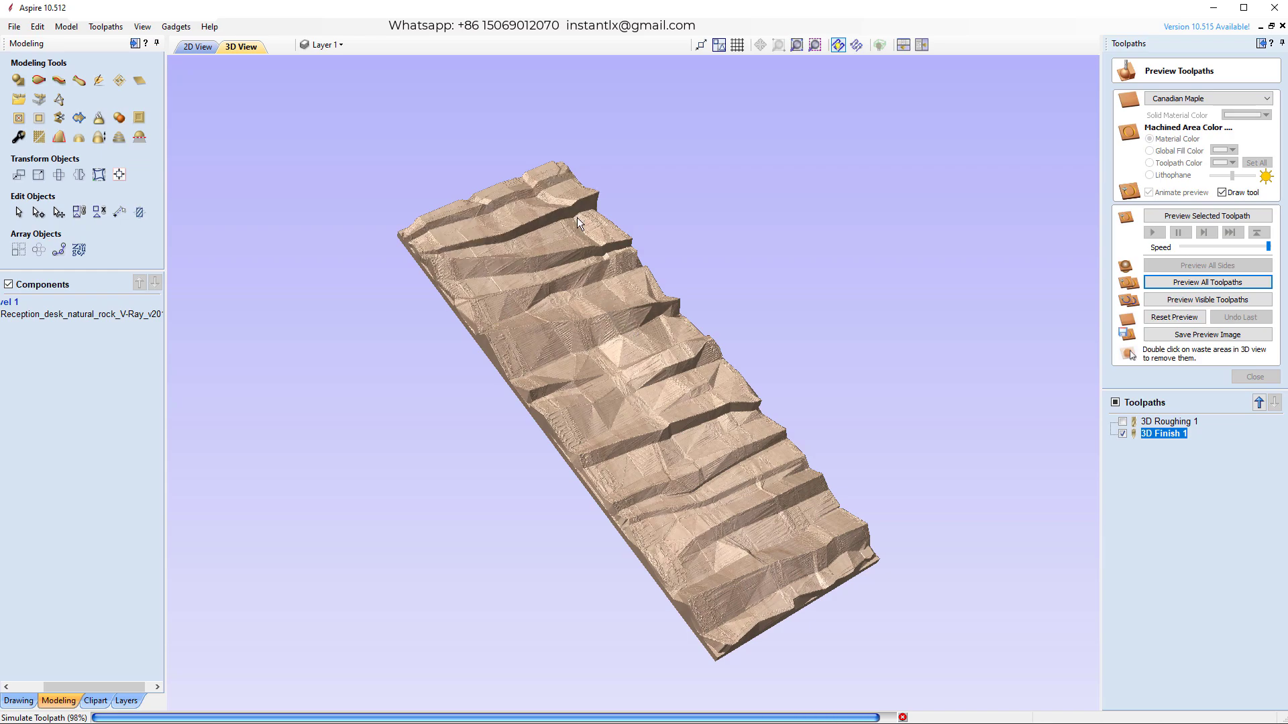
left_click_drag(798, 510, 630, 595)
scroll(811, 477, "up", 3)
scroll(815, 488, "down", 2)
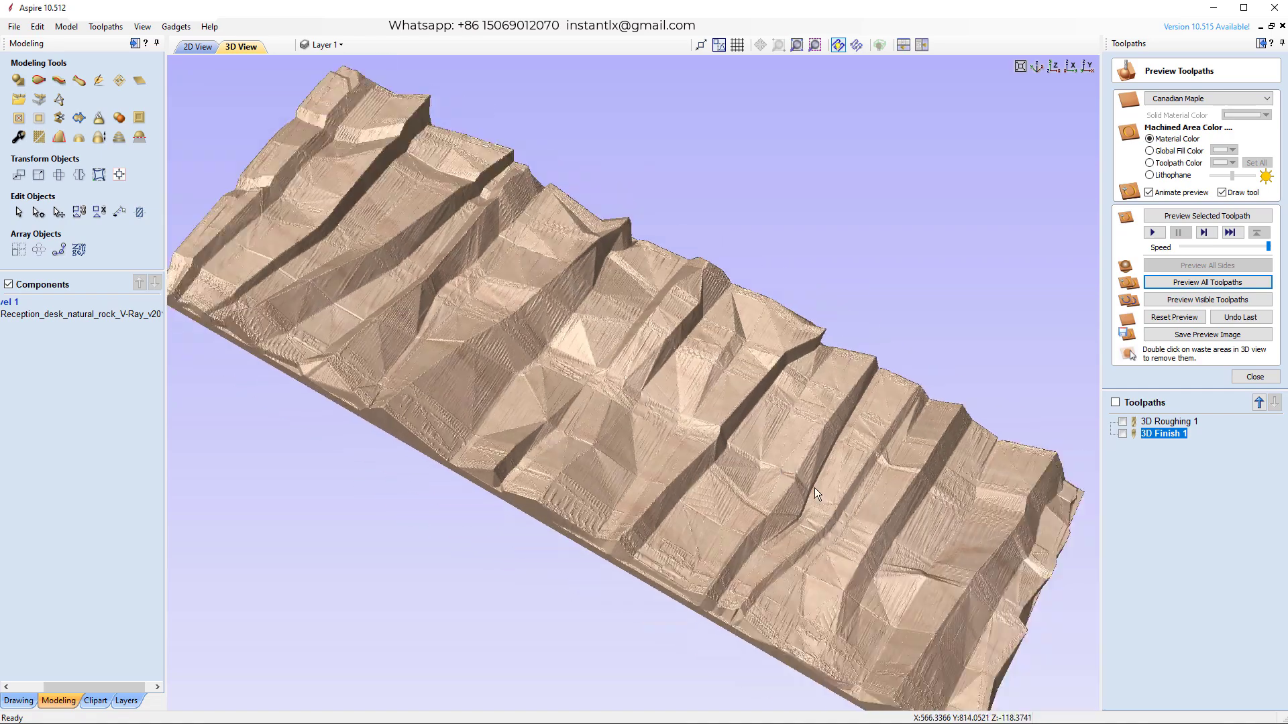
left_click_drag(882, 565, 664, 525)
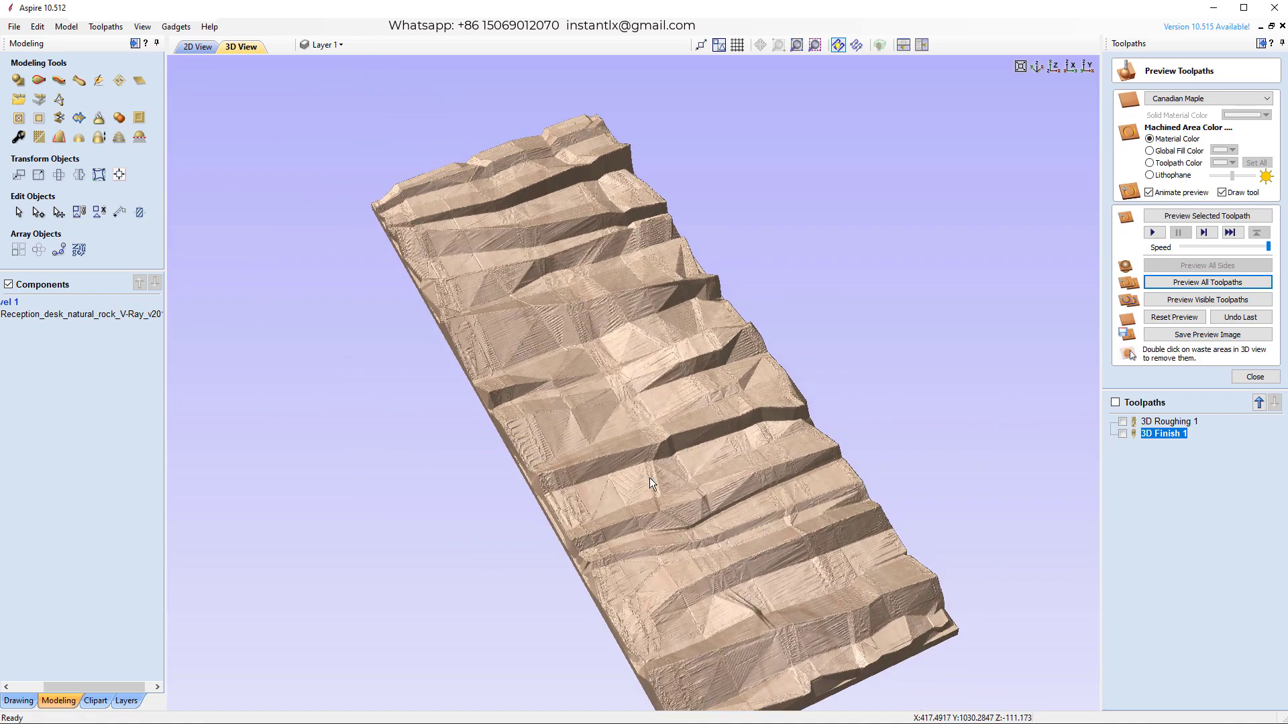
left_click_drag(649, 477, 528, 441)
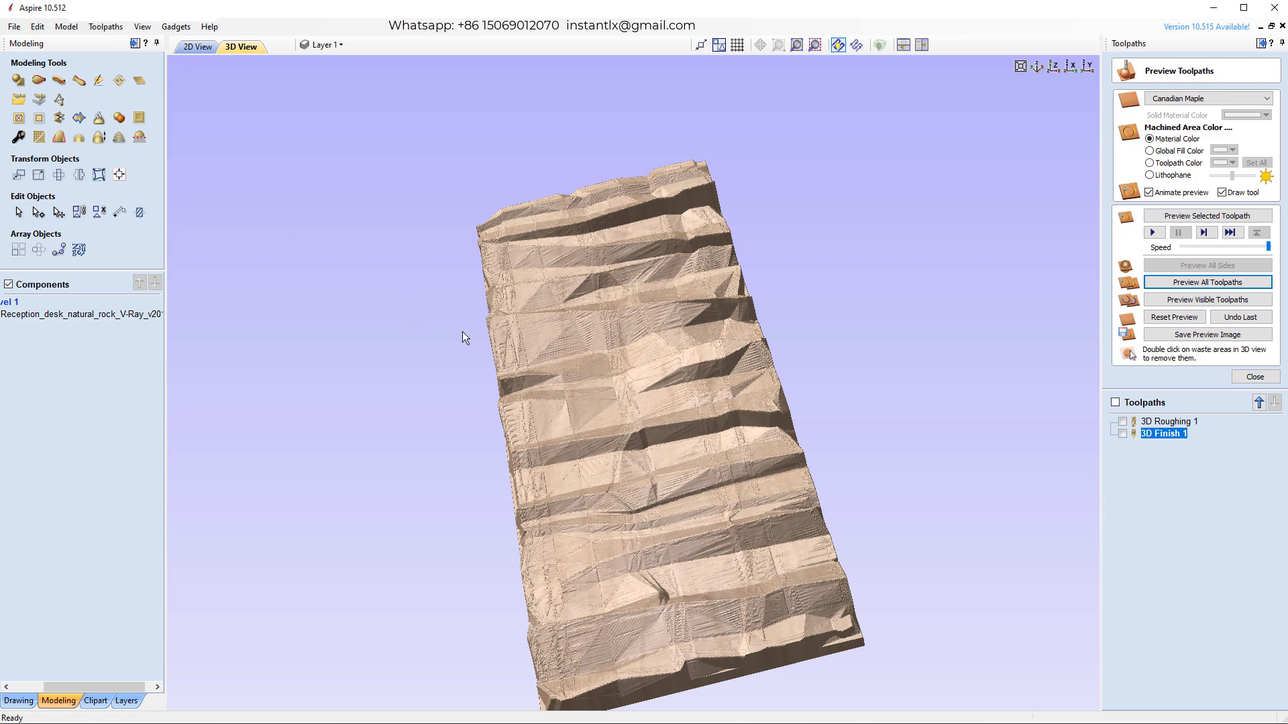
Step: Save the job as an Aspire file named SAMPLE in the desktop's New folder and close the toolpath preview
key("ctrl+s")
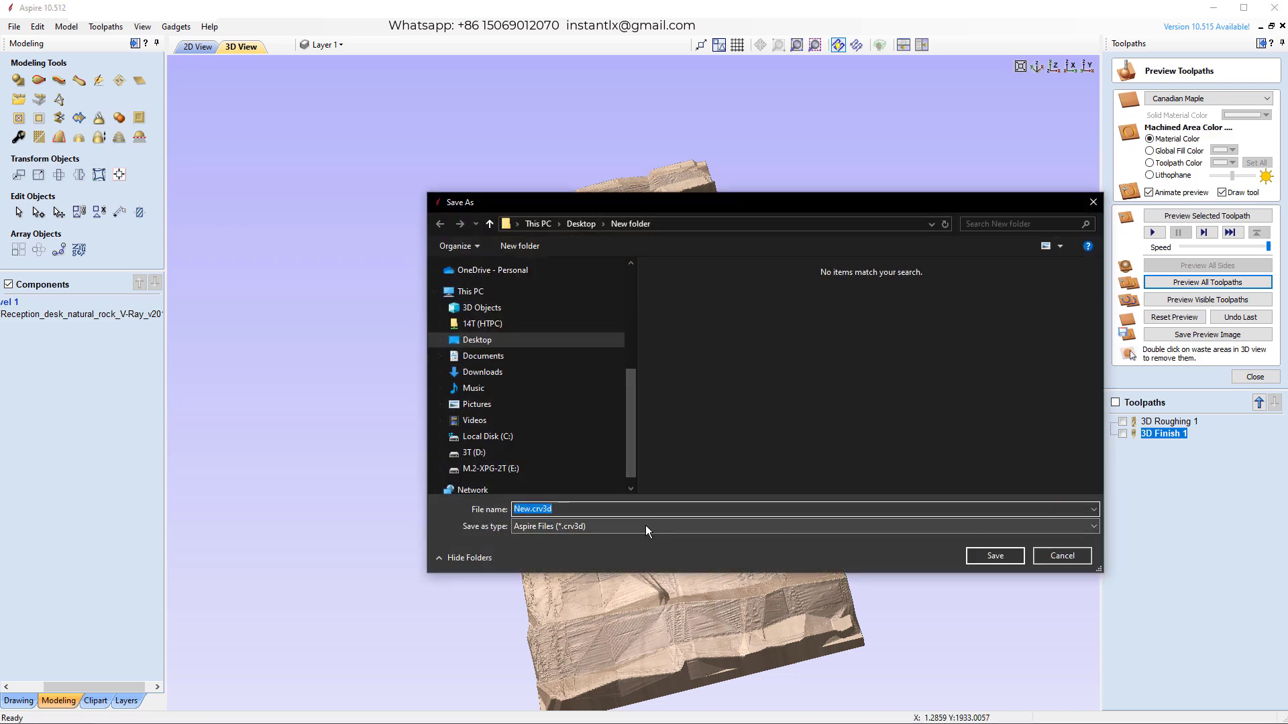
type("SAMPLE")
key("Return")
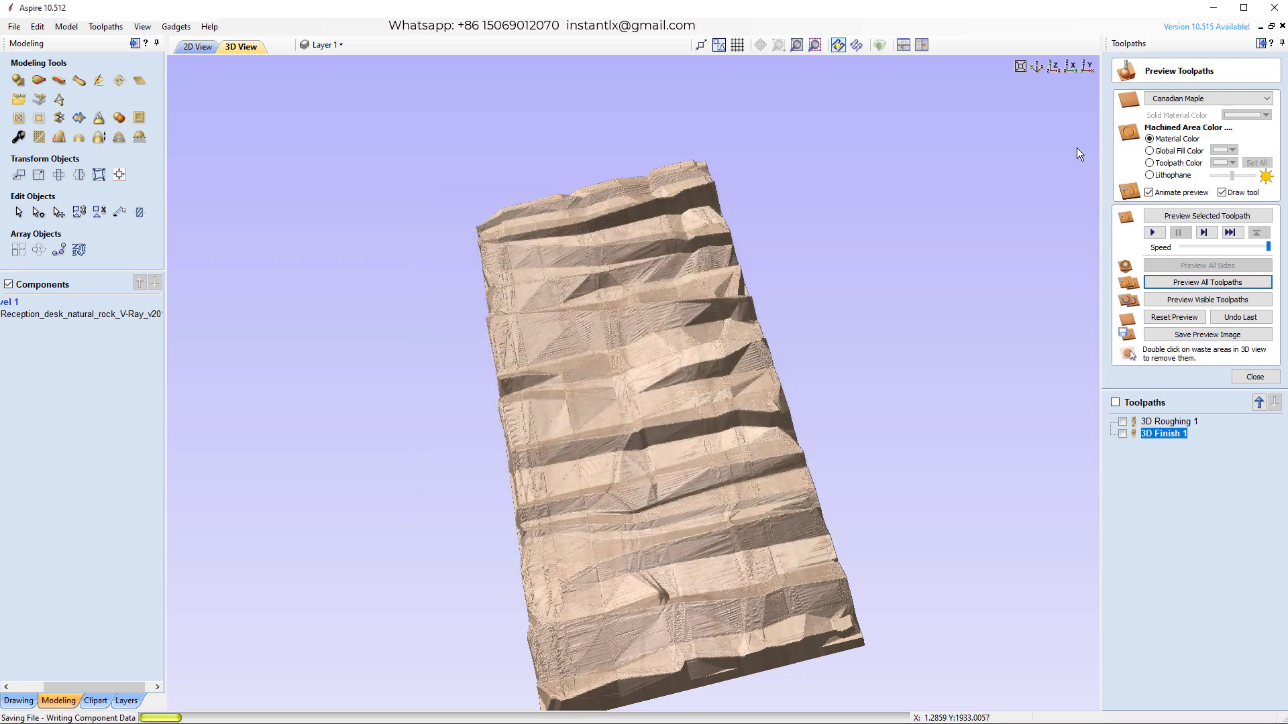
left_click(1255, 378)
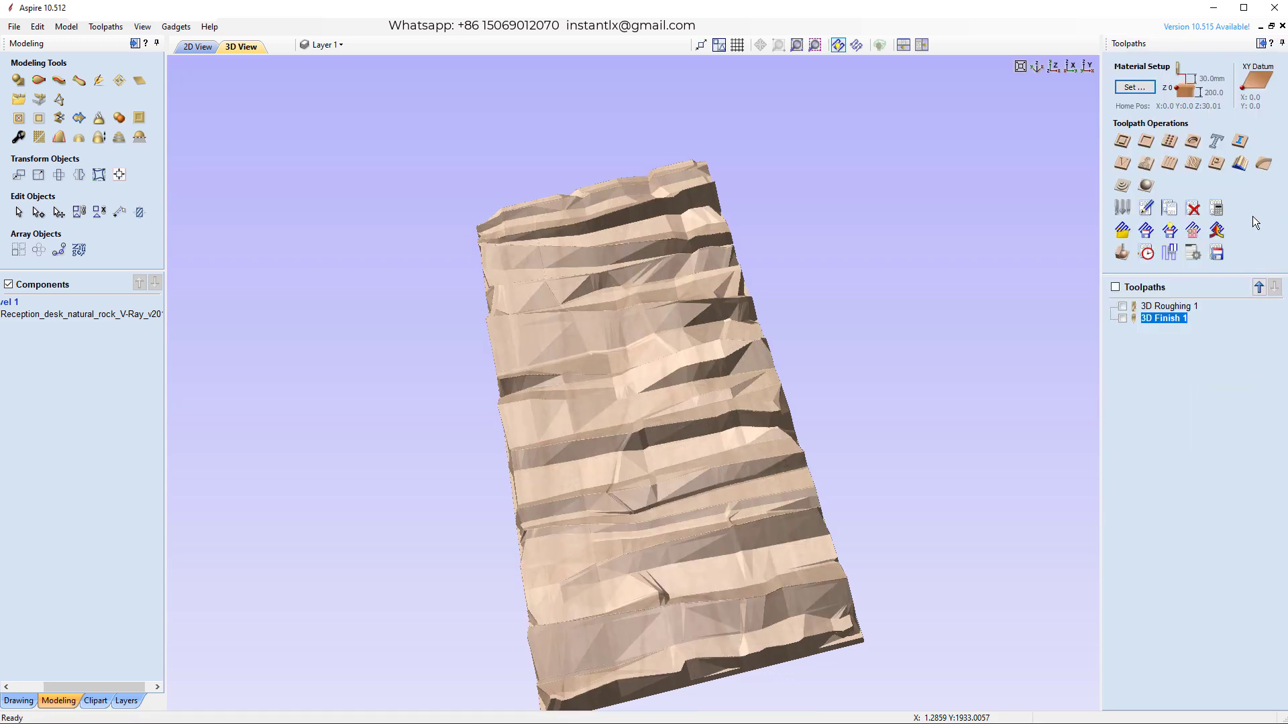
Step: Make the 3D Roughing 1 and 3D Finish 1 toolpaths visible and open the toolpath saving options
left_click(1115, 287)
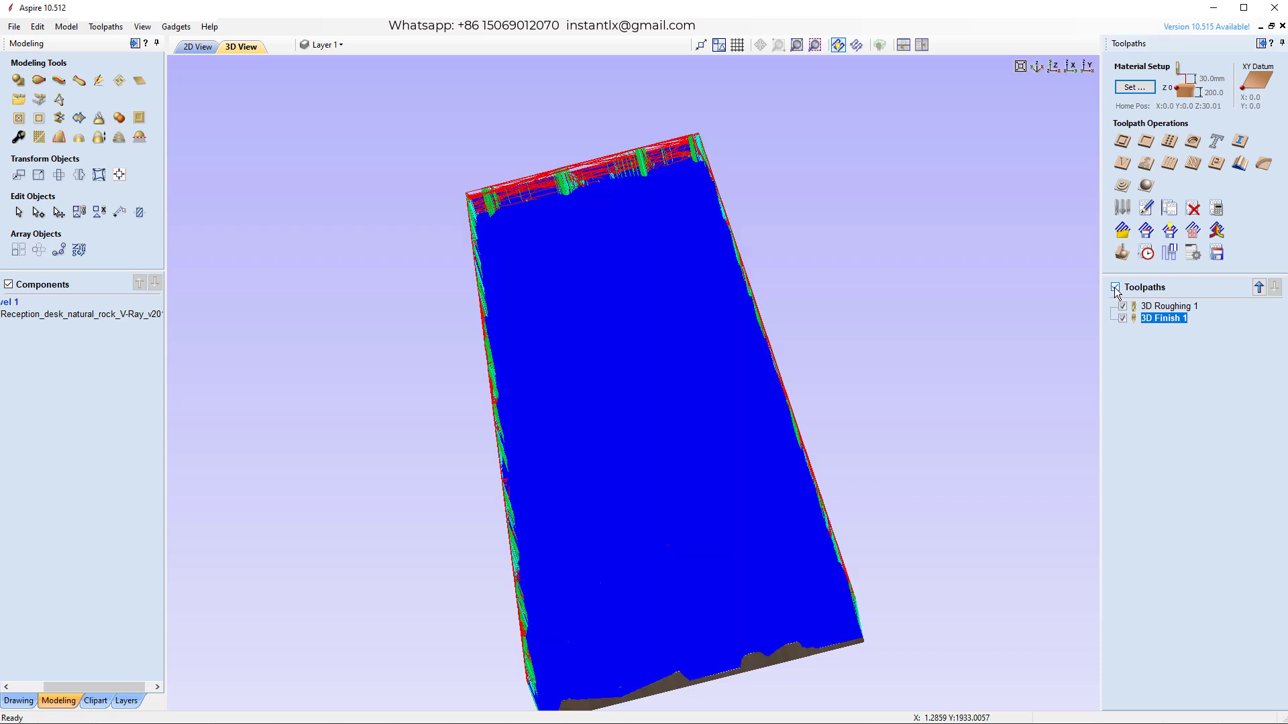
left_click(1214, 261)
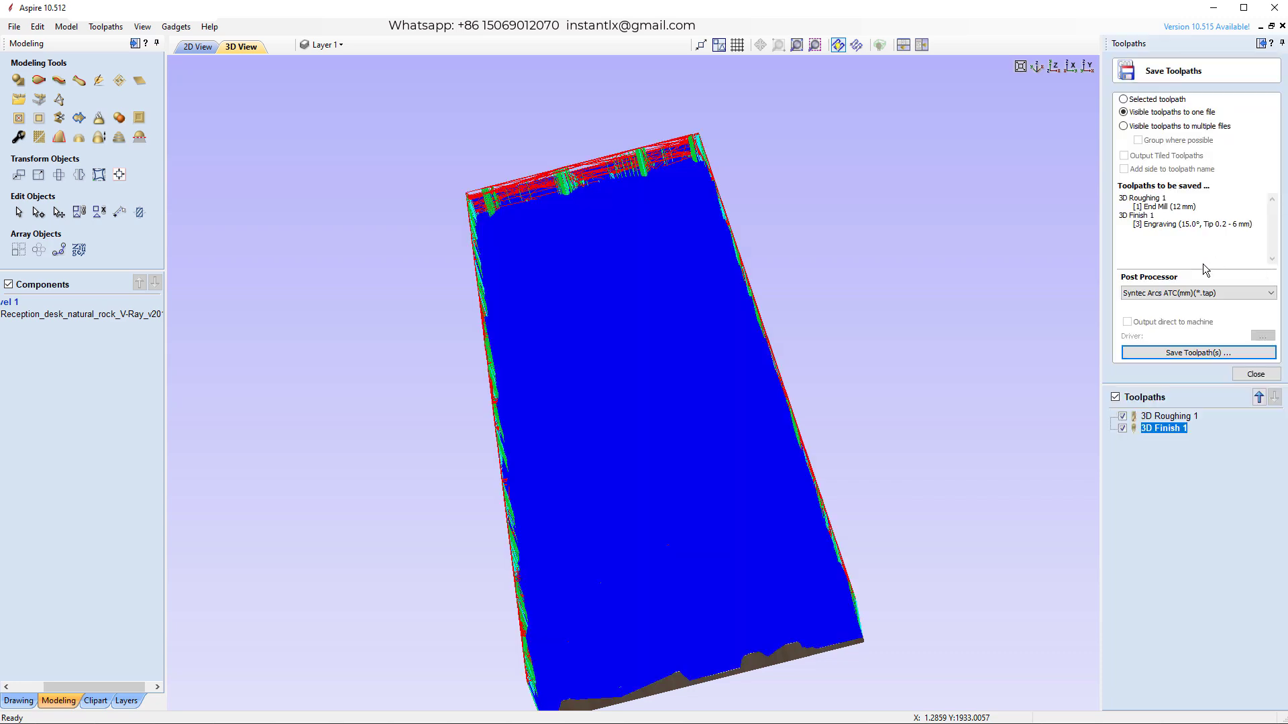
mouse_move(1164, 432)
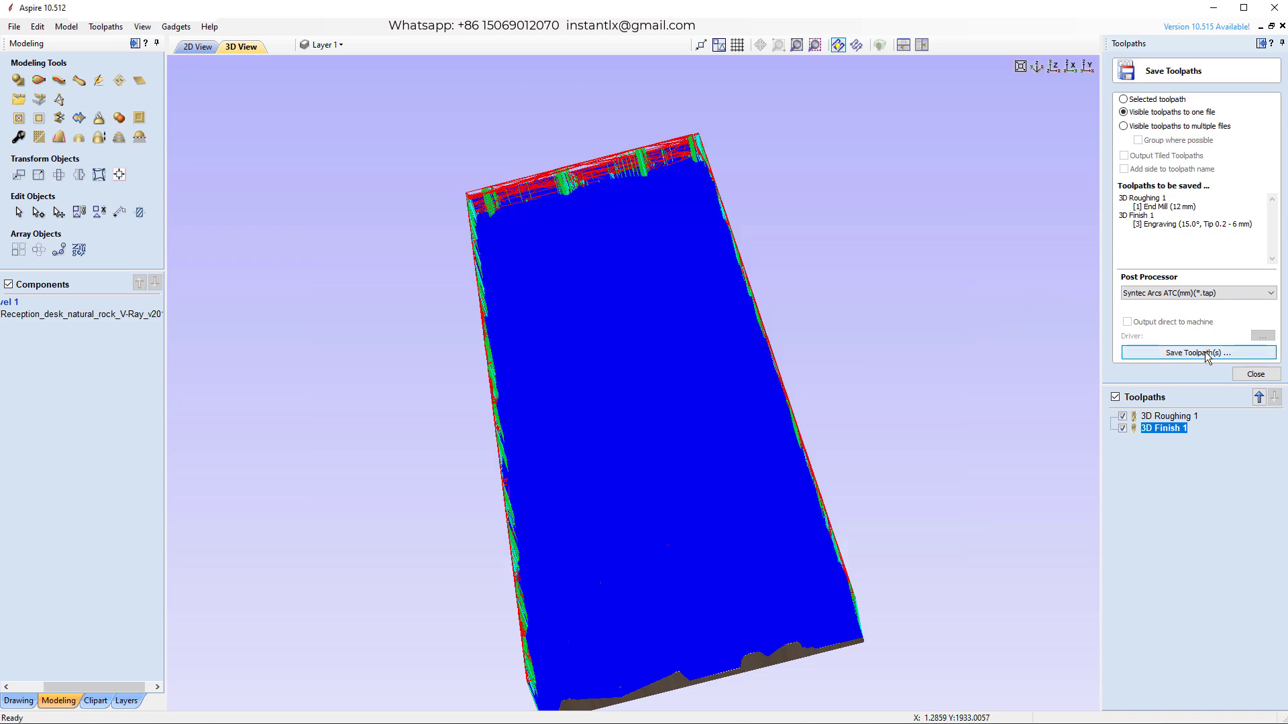
left_click(1205, 351)
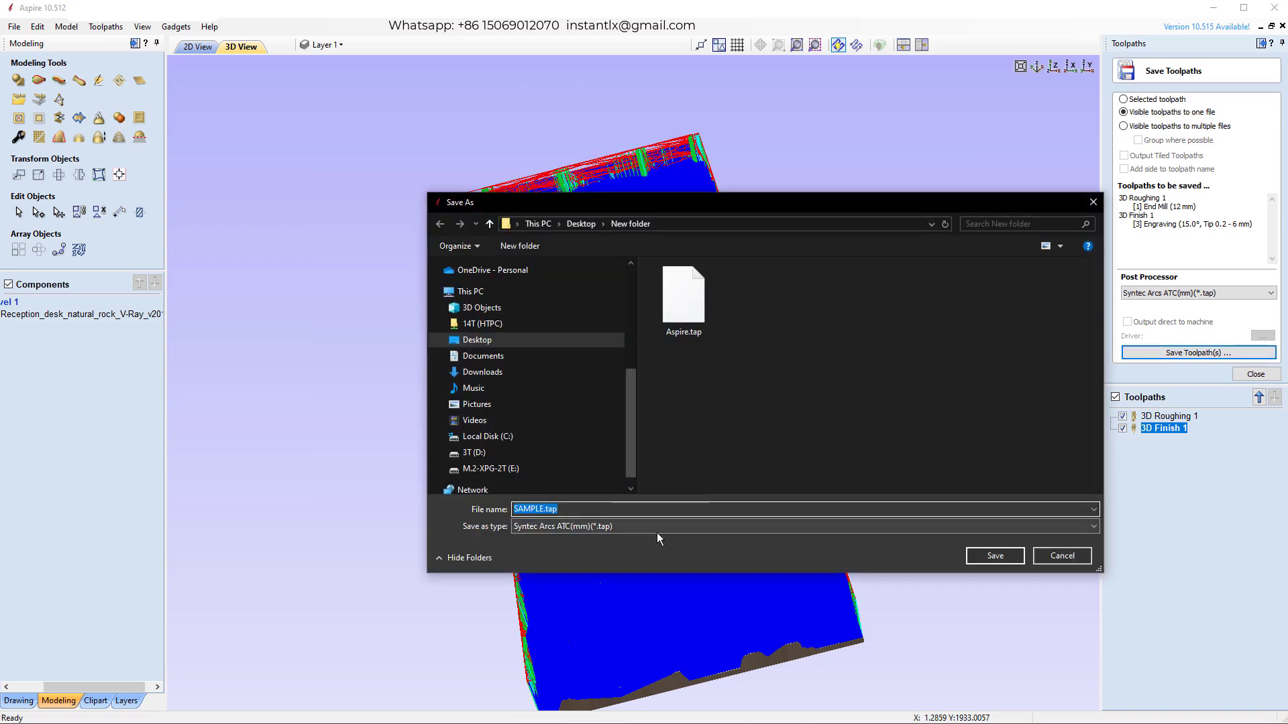
left_click(1091, 202)
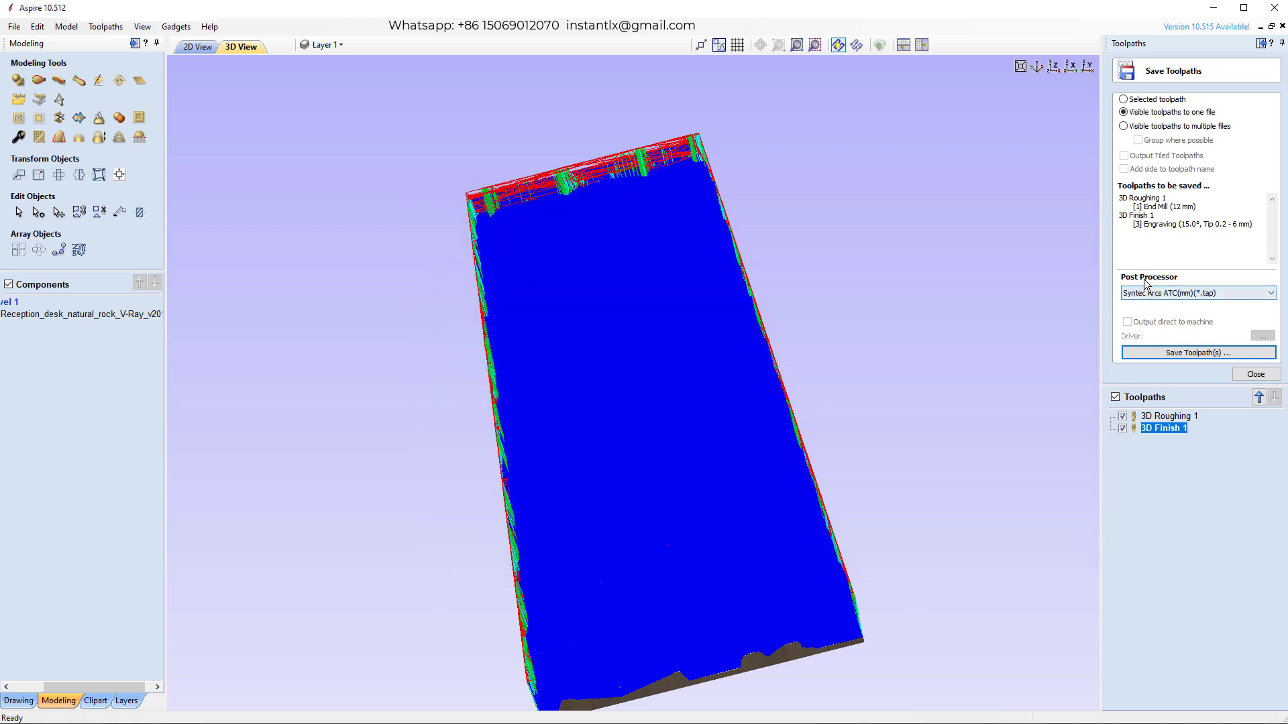
Step: Select the Syntec Arcs ATC(mm)(*.tap) post processor and save both visible toolpaths to one file named SAMPLE.tap
left_click(1180, 294)
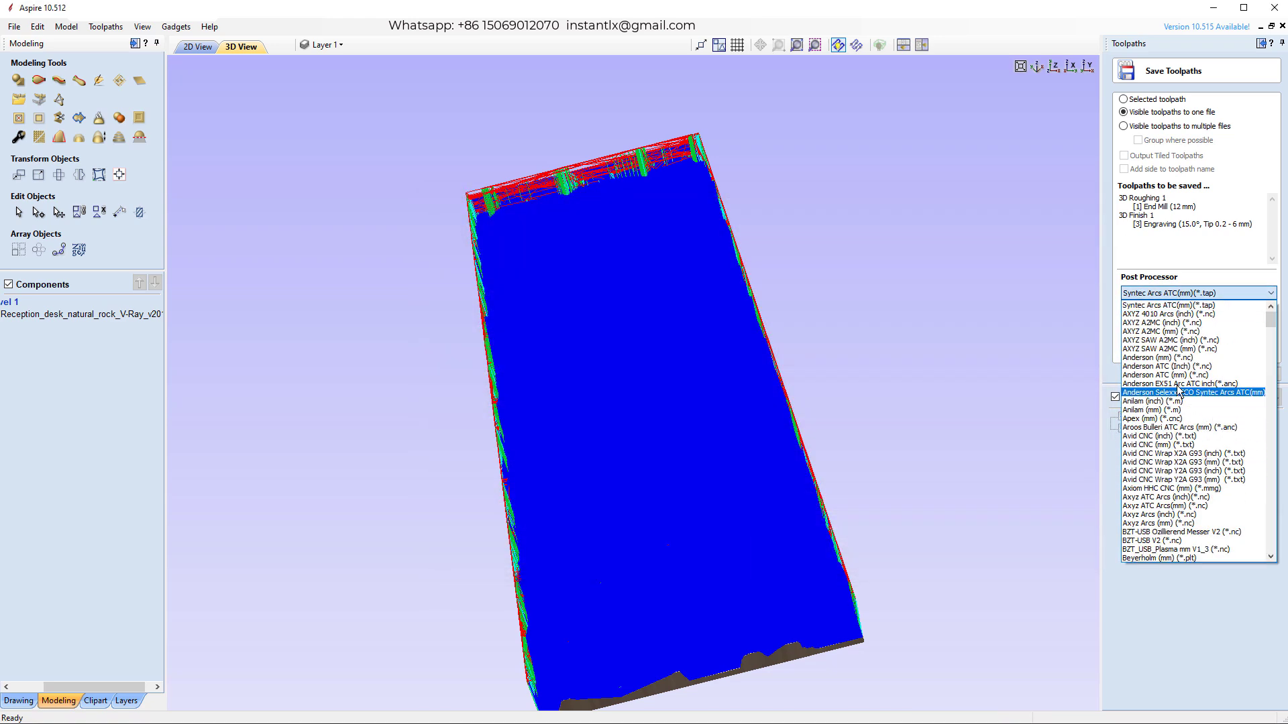
left_click(1171, 297)
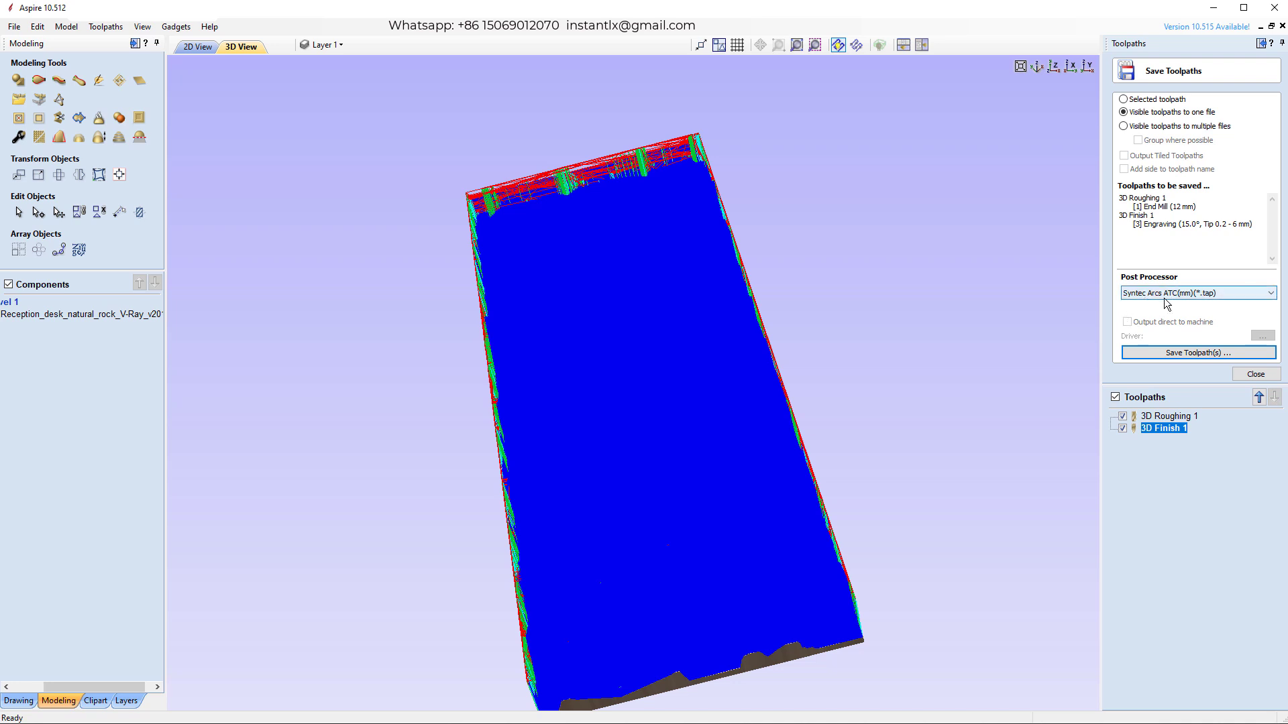
left_click(1158, 353)
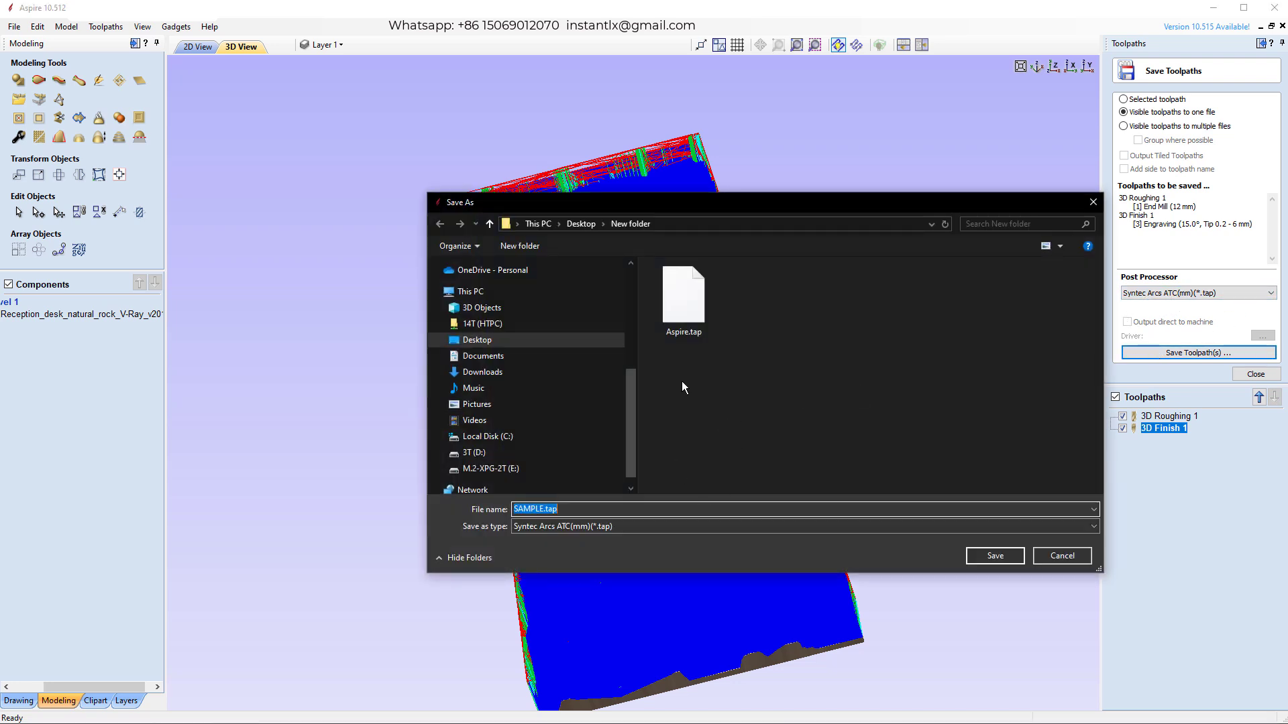
left_click(1010, 557)
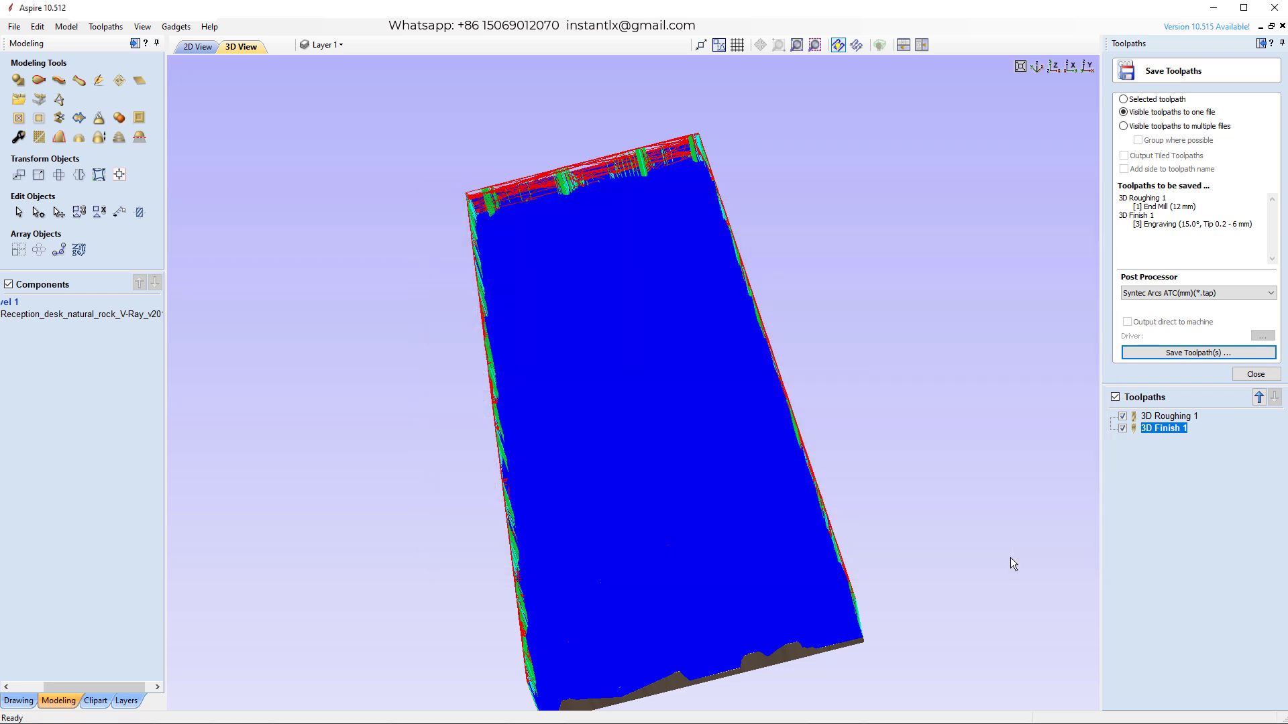